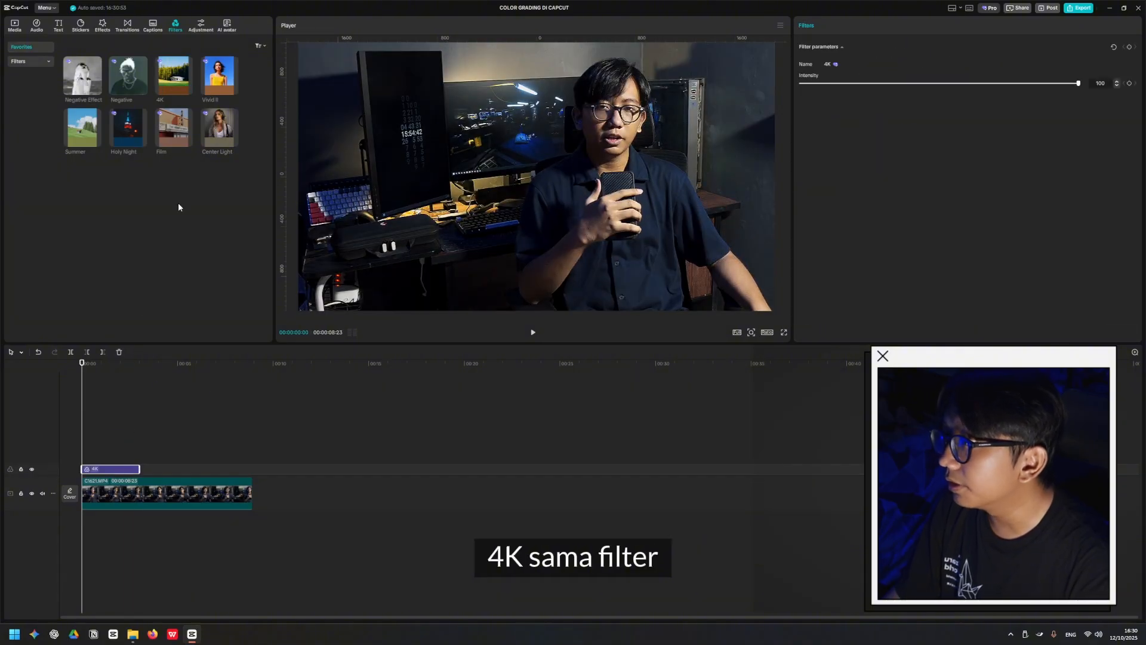
# Step: Add the Center Light filter above the 4K filter over the whole clip, and reduce the 4K filter's intensity
pyautogui.moveTo(219, 126); pyautogui.dragTo(252, 457)
pyautogui.click(175, 420)
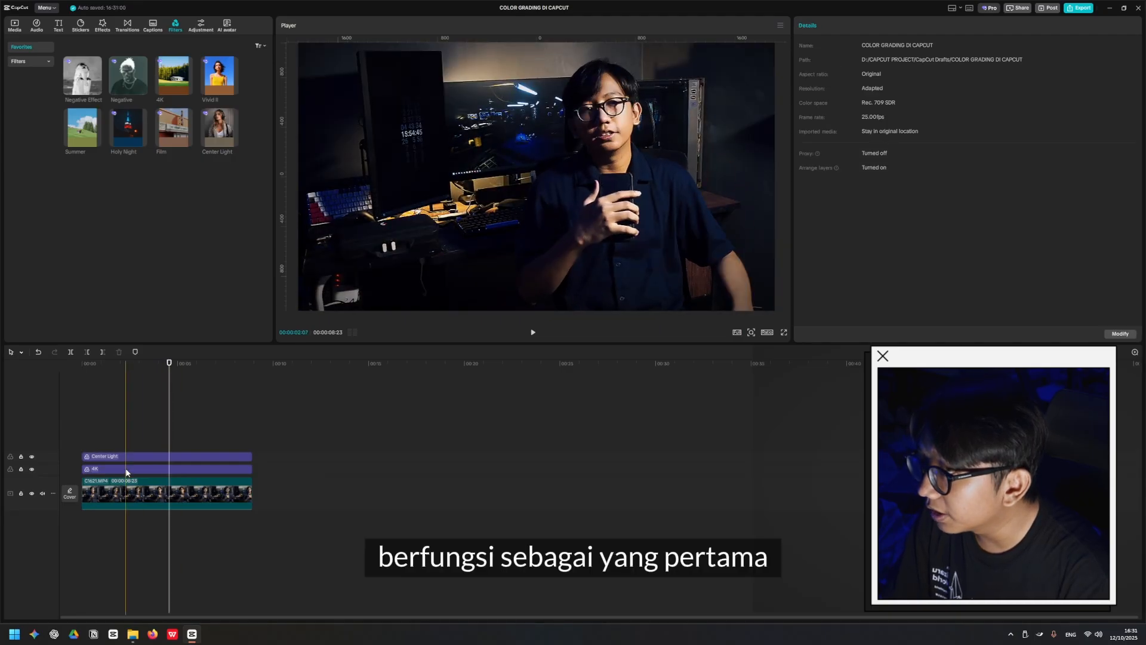
pyautogui.click(126, 470)
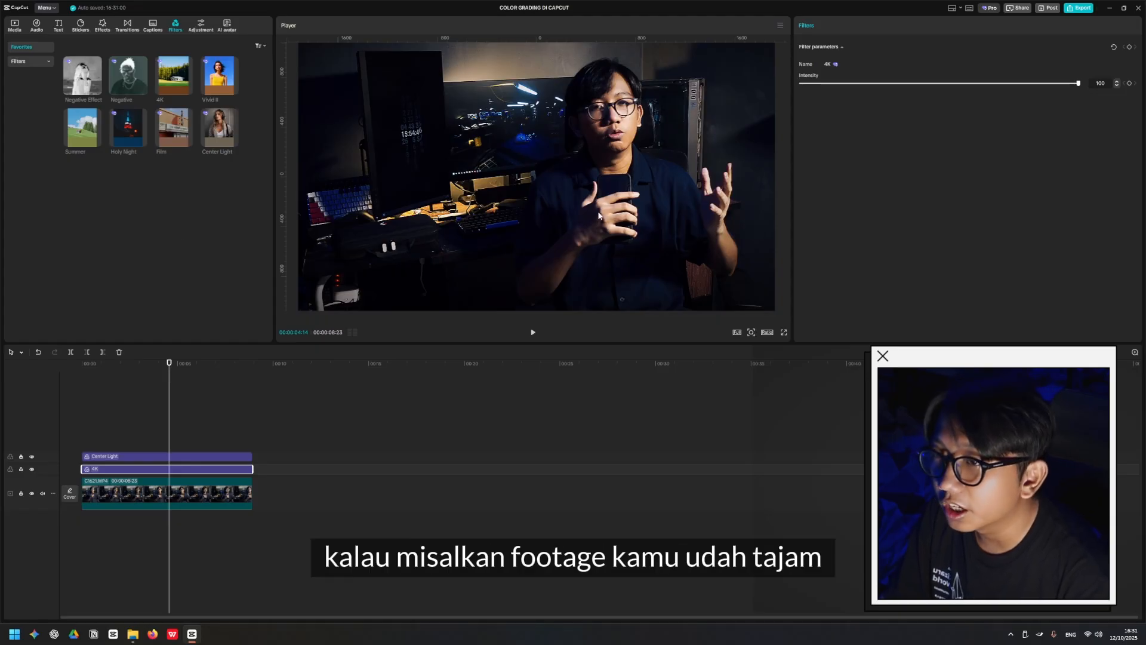
pyautogui.click(968, 83)
pyautogui.moveTo(967, 83)
pyautogui.mouseDown()
pyautogui.moveTo(1007, 83)
pyautogui.moveTo(952, 98)
pyautogui.moveTo(975, 99)
pyautogui.mouseUp()
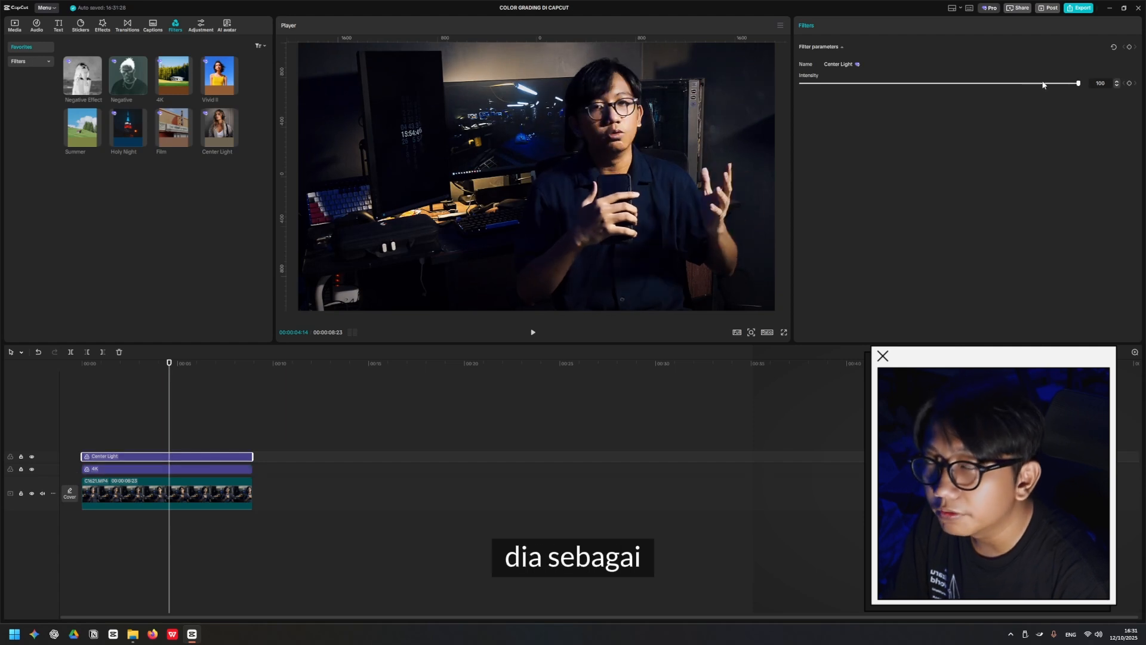
# Step: Set the Center Light filter's intensity to 48 for a softer vignette
pyautogui.moveTo(1043, 87); pyautogui.dragTo(973, 91)
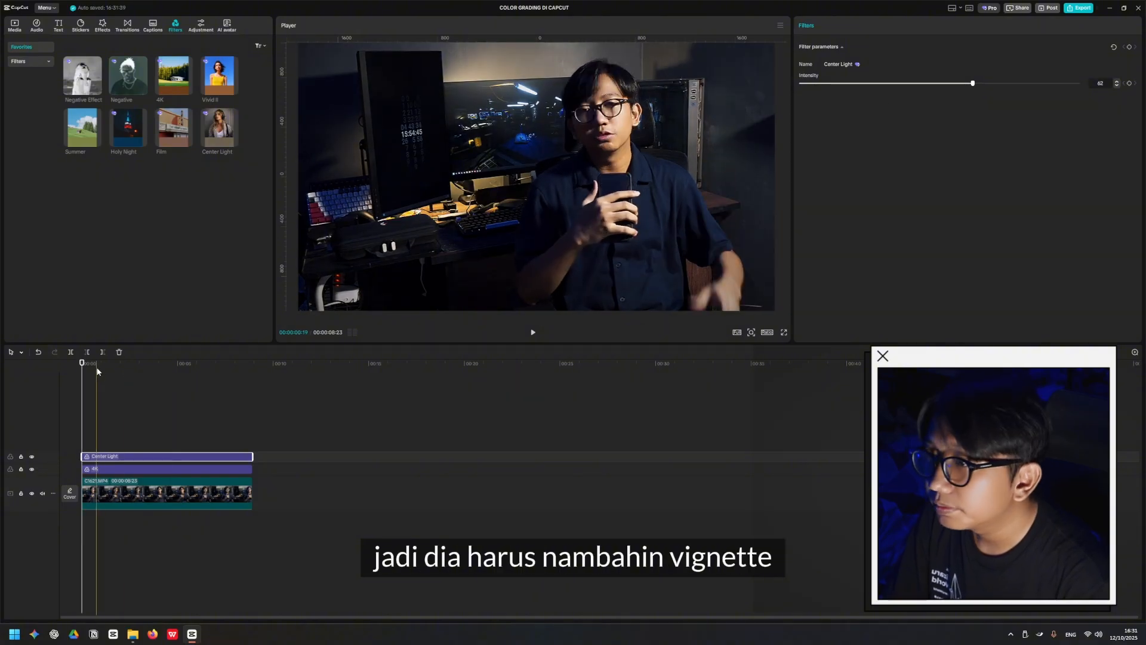
pyautogui.moveTo(961, 85); pyautogui.dragTo(933, 93)
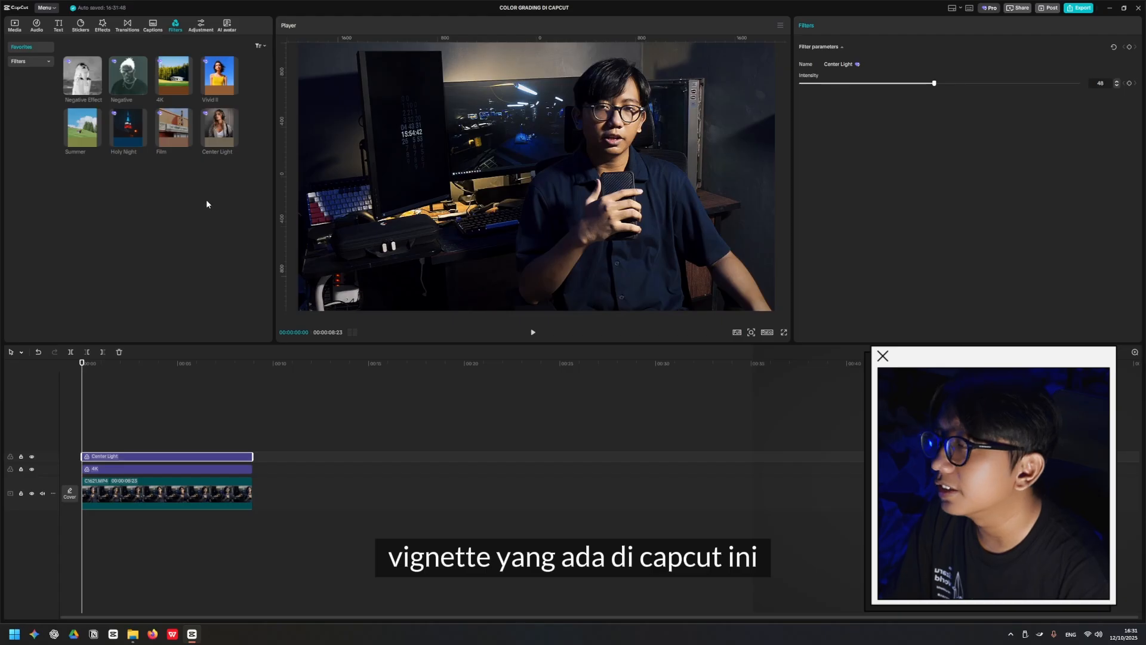
pyautogui.click(123, 429)
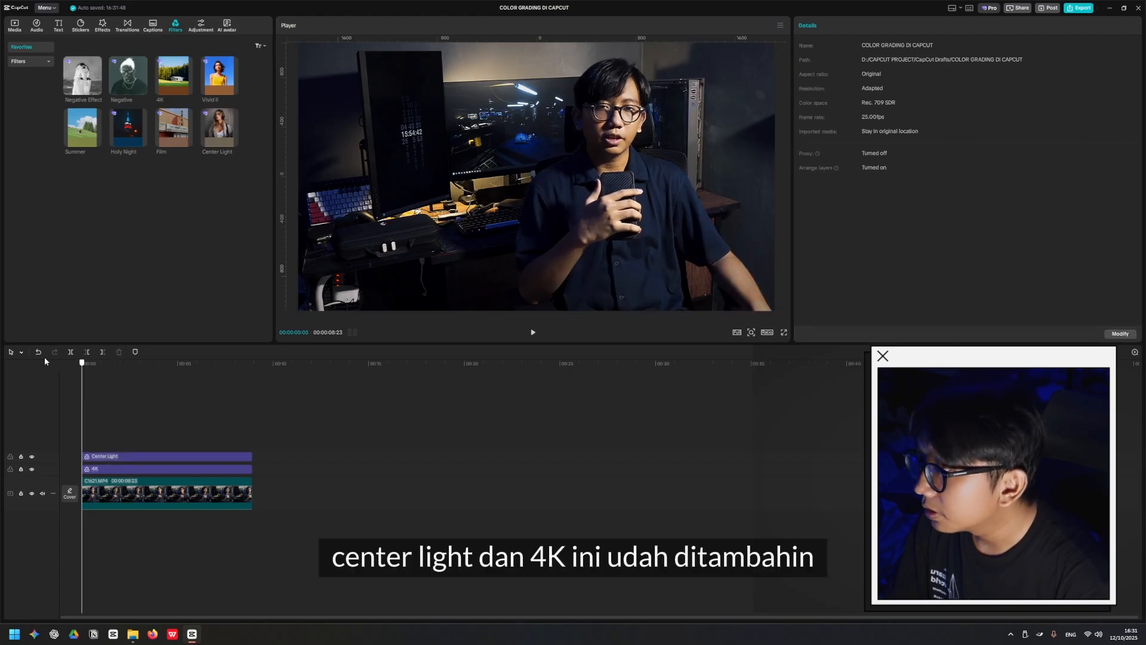
# Step: Compare the clip's first frame with the Center Light and 4K filters turned off and back on
pyautogui.moveTo(82, 363)
pyautogui.mouseDown()
pyautogui.moveTo(210, 363)
pyautogui.moveTo(82, 363)
pyautogui.moveTo(199, 363)
pyautogui.moveTo(82, 374)
pyautogui.mouseUp()
pyautogui.moveTo(151, 412); pyautogui.dragTo(129, 470)
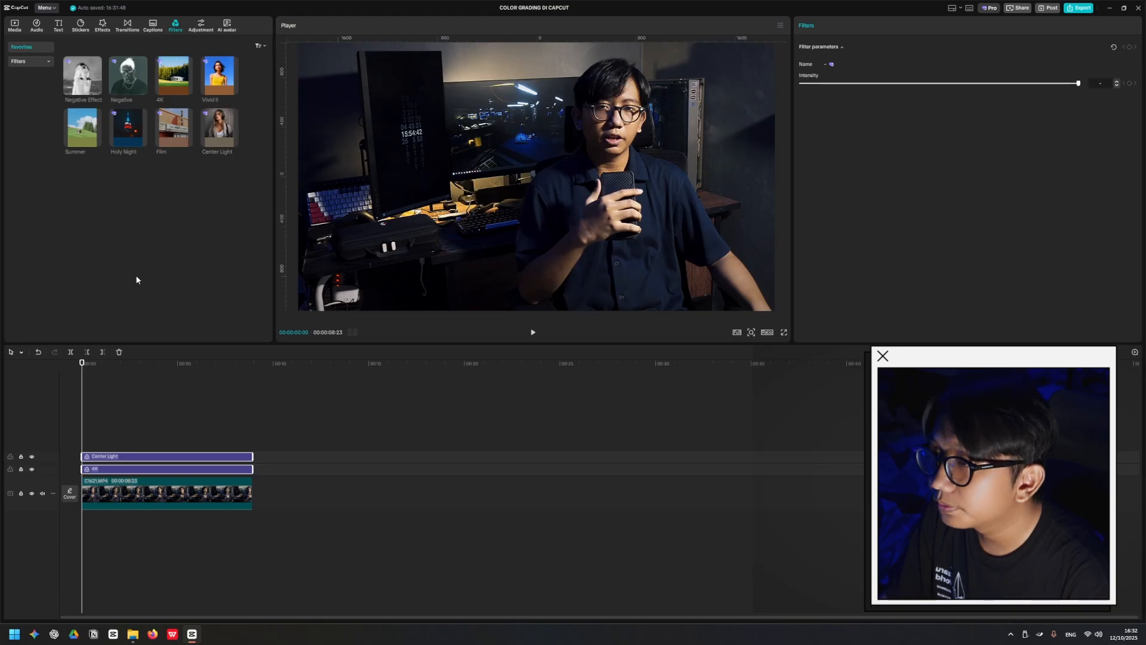
pyautogui.press('v')
pyautogui.press('v')
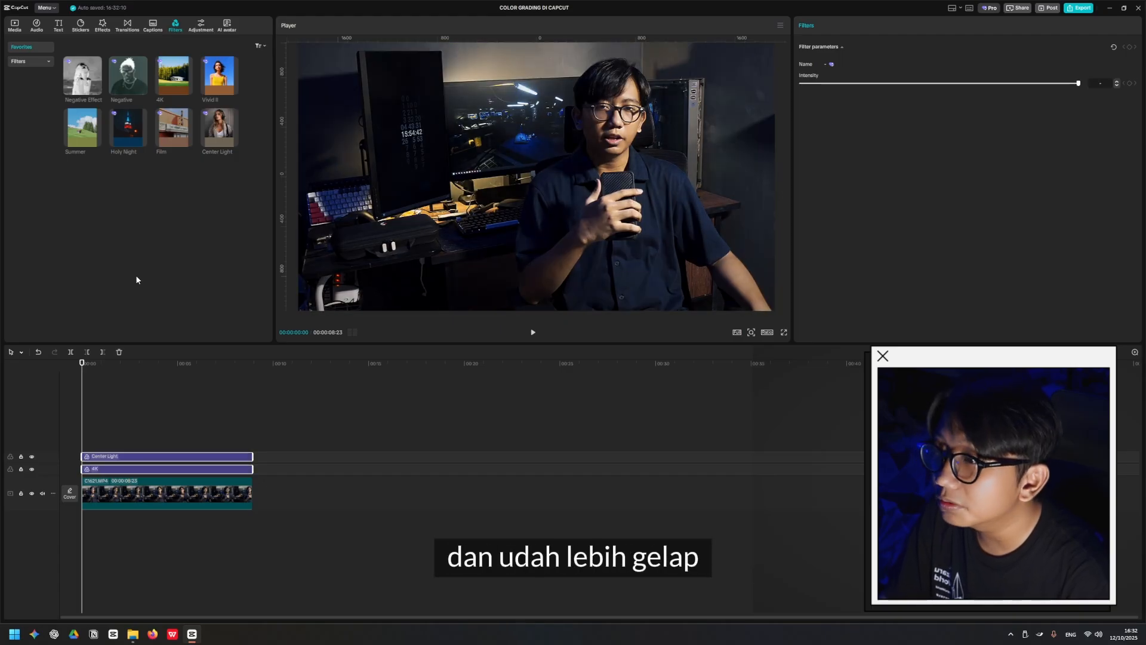
pyautogui.click(92, 392)
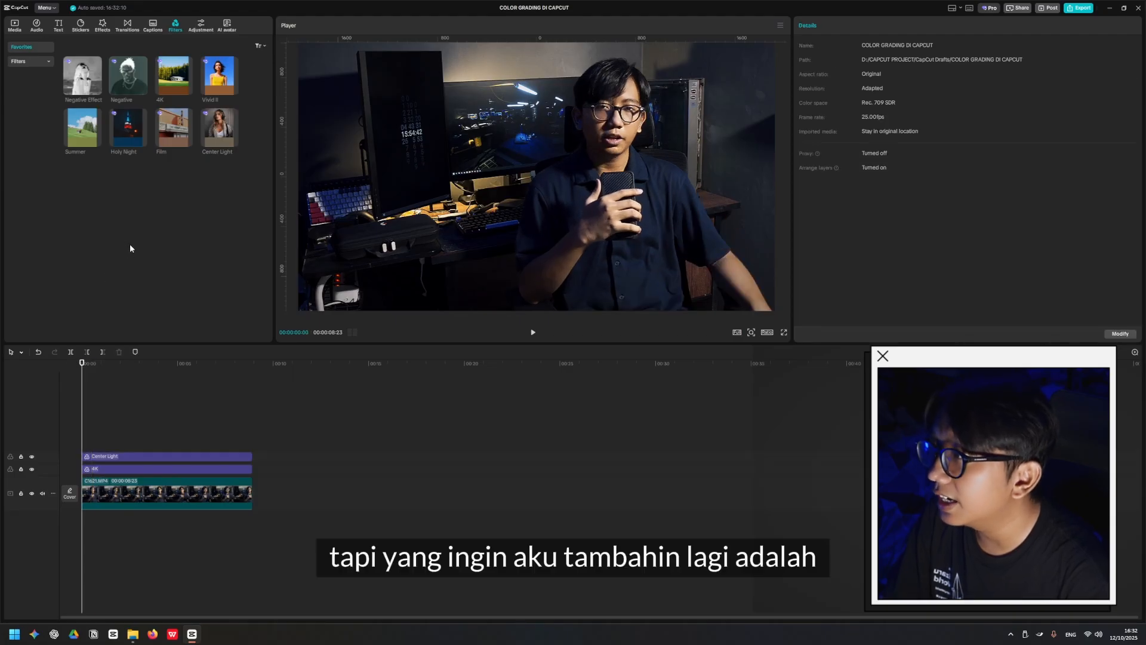
# Step: Add a custom adjustment layer beneath the two filters over the whole clip and set its saturation to 8
pyautogui.click(201, 25)
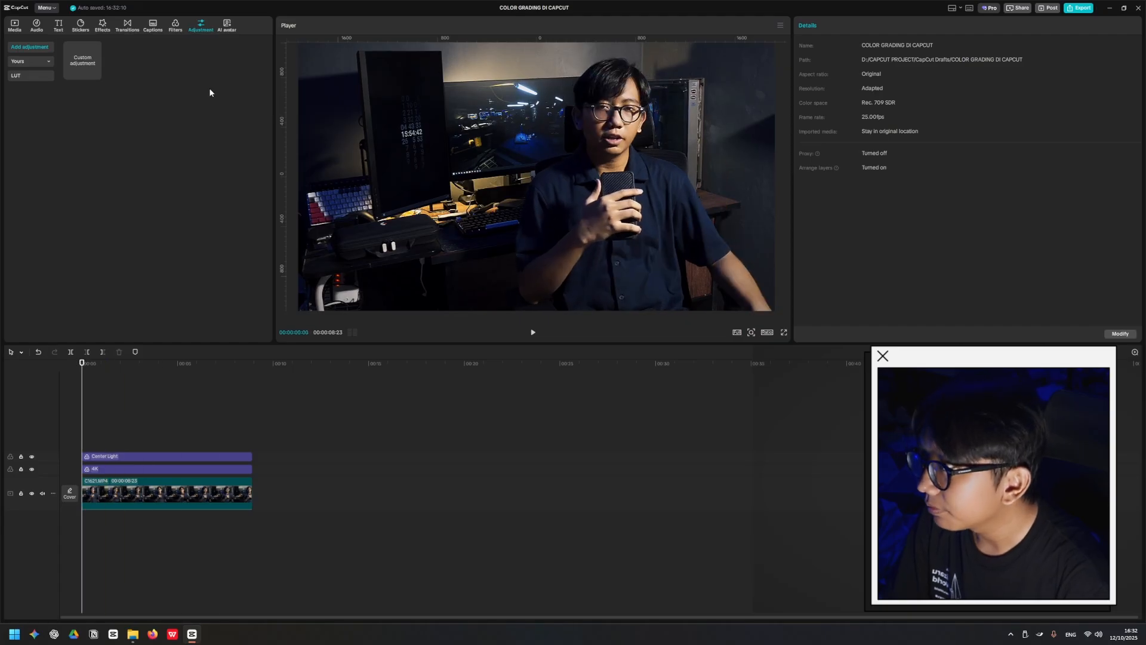
pyautogui.moveTo(79, 56)
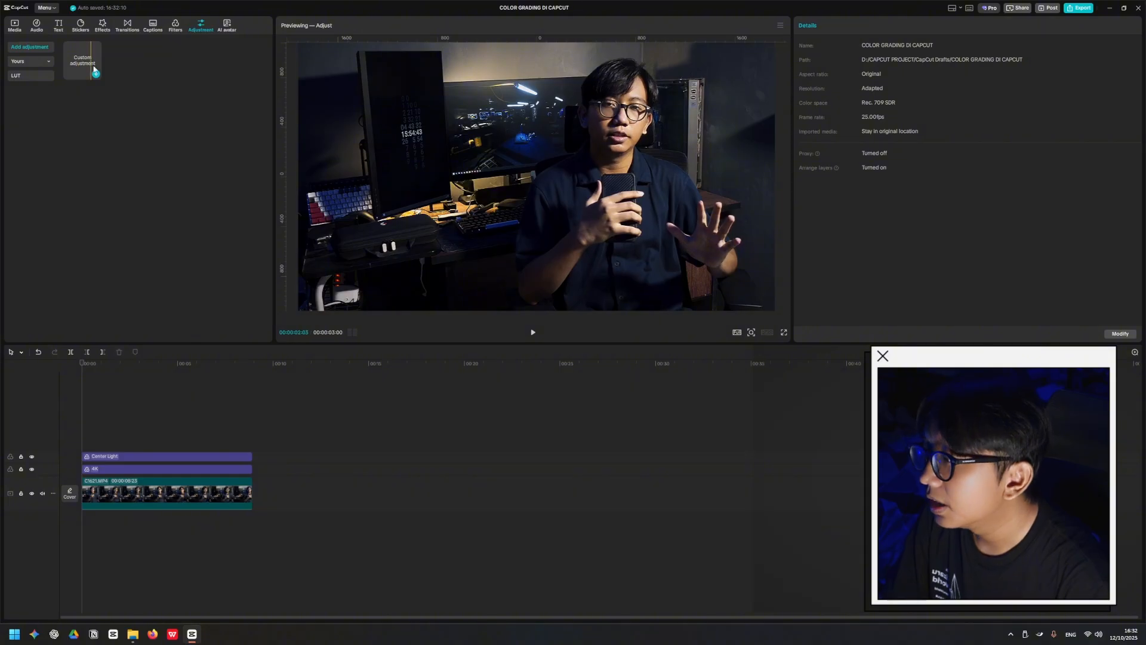
pyautogui.click(222, 481)
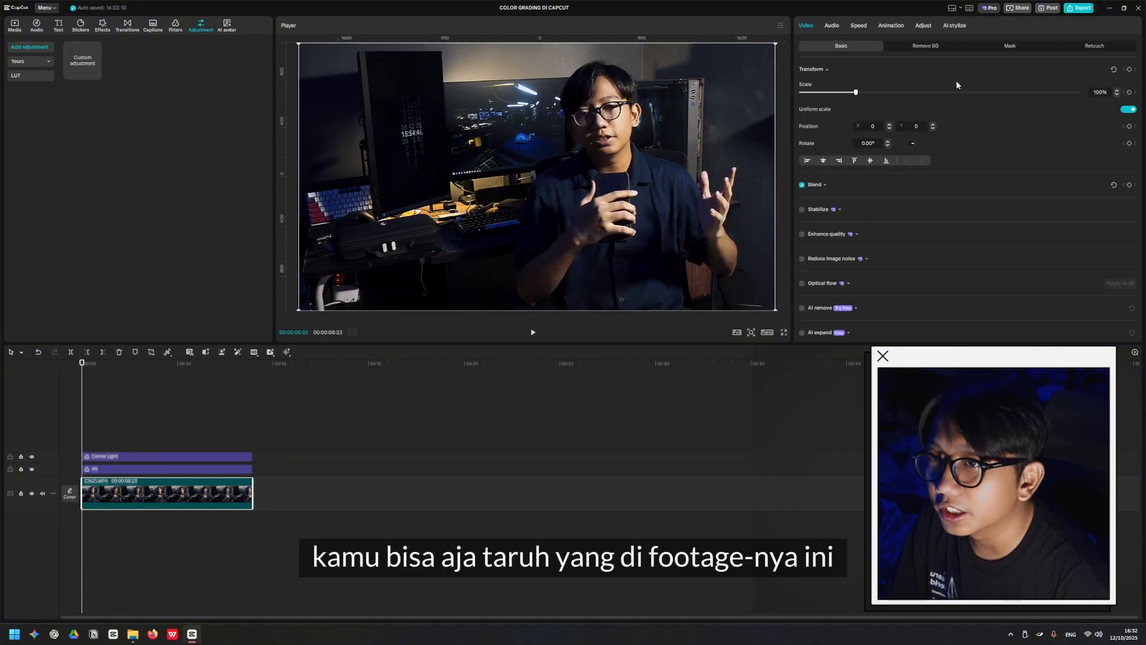
pyautogui.click(926, 25)
pyautogui.scroll(-5, 861, 186)
pyautogui.scroll(5, 861, 189)
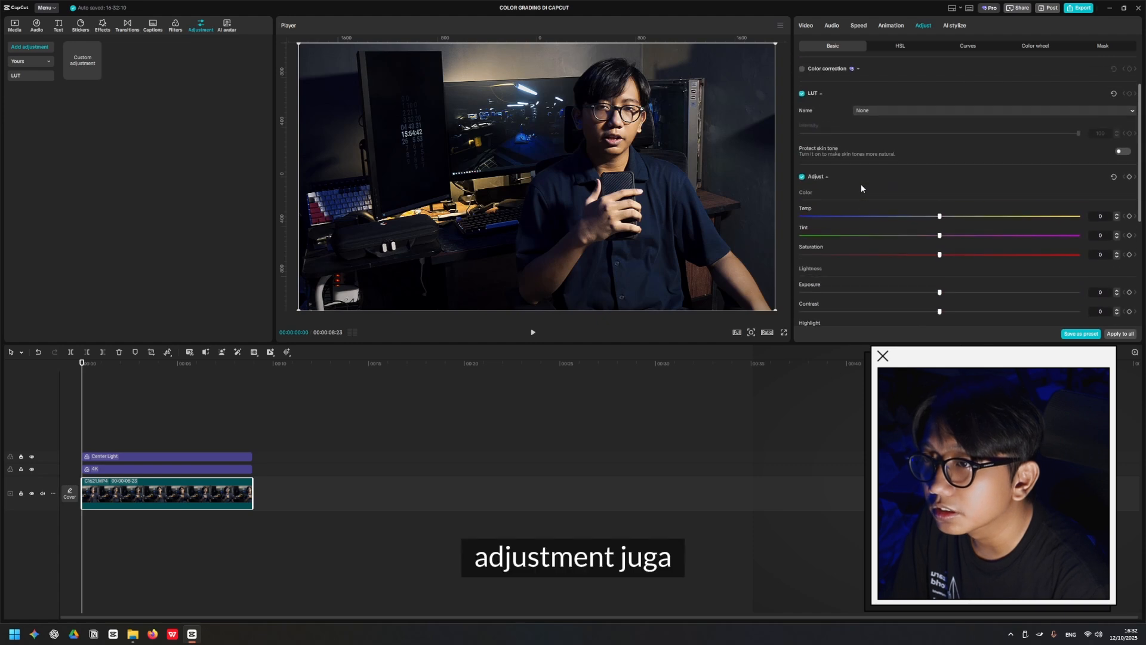
pyautogui.moveTo(69, 57); pyautogui.dragTo(253, 470)
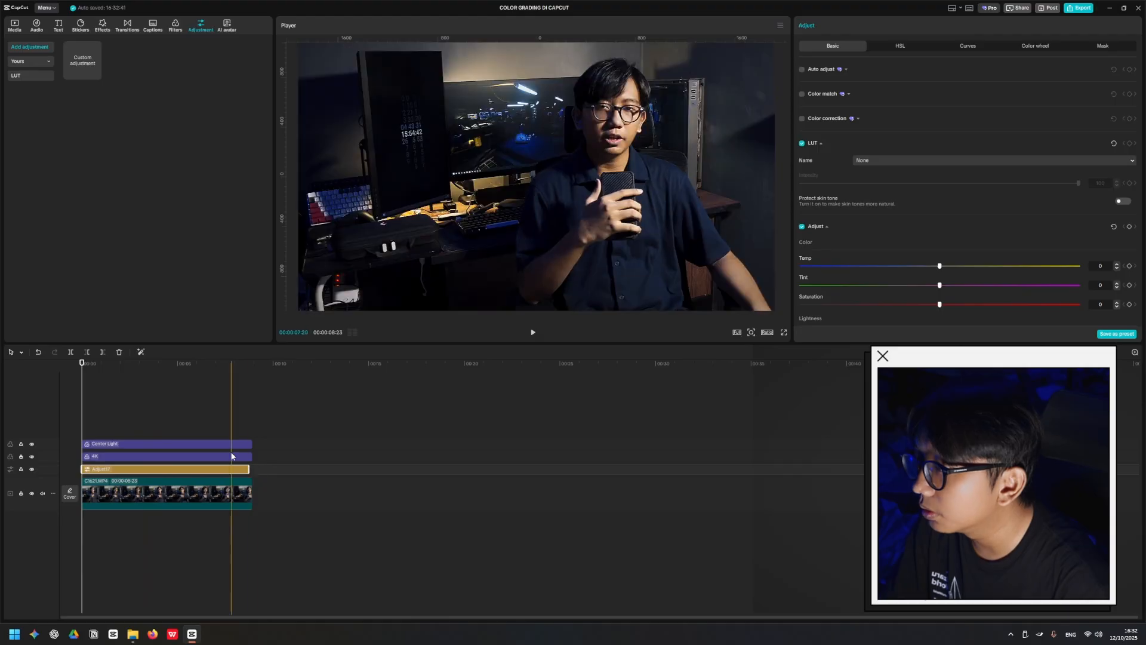
pyautogui.scroll(-3, 872, 206)
pyautogui.moveTo(940, 199); pyautogui.dragTo(961, 203)
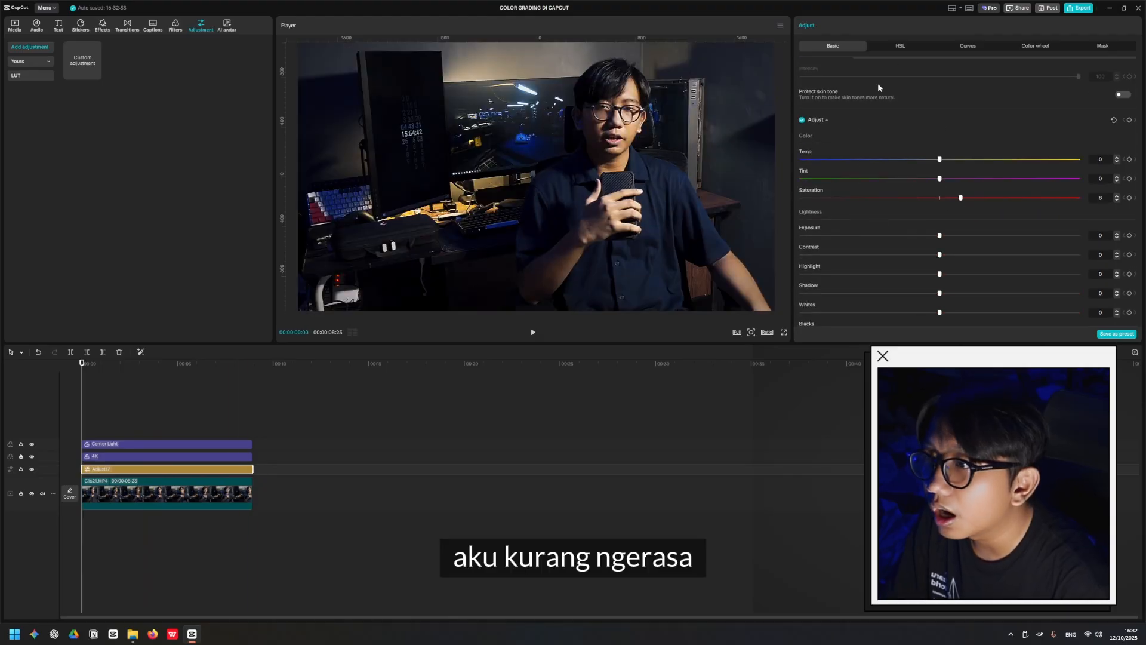
# Step: In the adjustment layer's HSL settings, set the orange hue to -36 and raise the orange saturation slightly
pyautogui.click(898, 46)
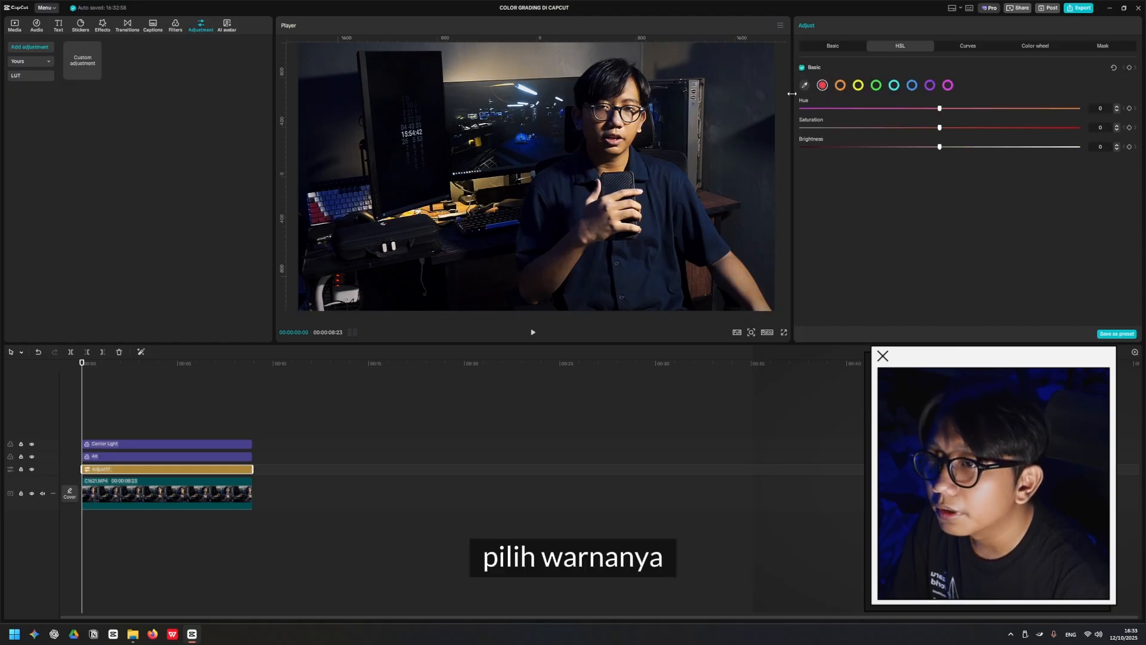
pyautogui.click(842, 87)
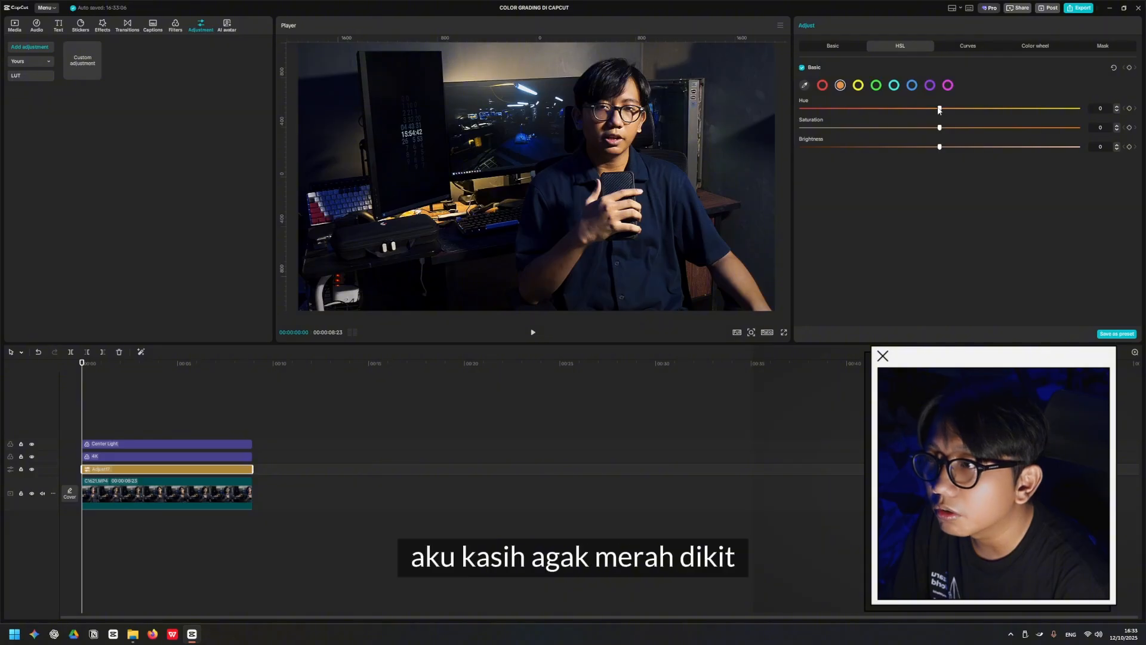
pyautogui.moveTo(887, 110); pyautogui.dragTo(889, 110)
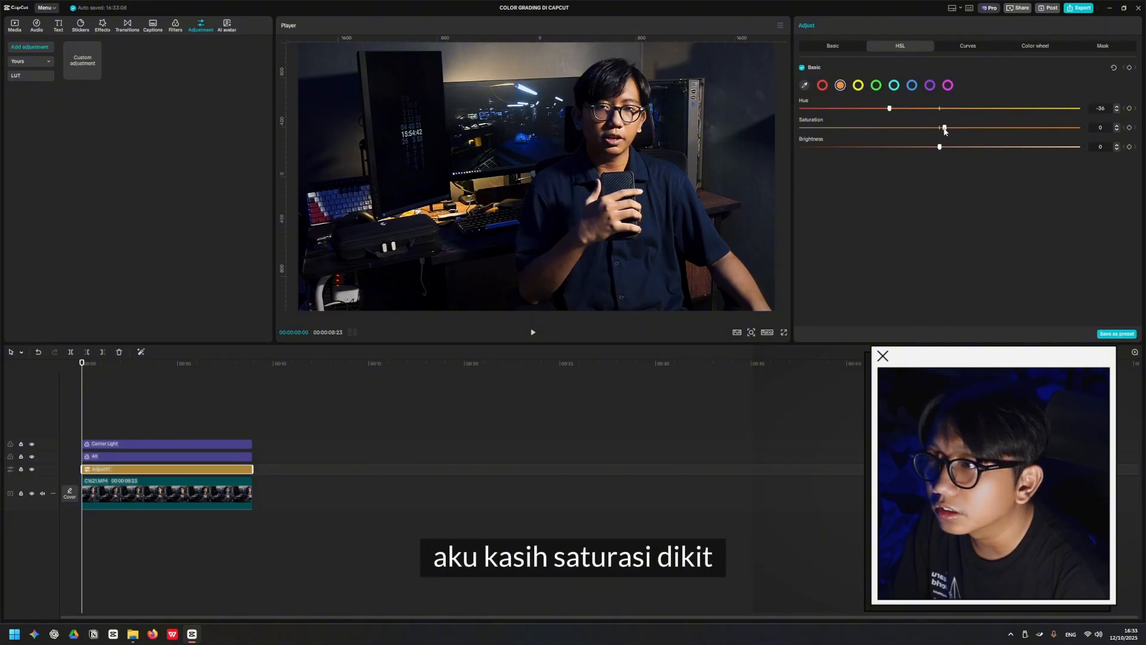
pyautogui.moveTo(958, 132); pyautogui.dragTo(972, 147)
# Step: Set the adjustment layer's Particles to 21 and Fade to 21
pyautogui.click(833, 46)
pyautogui.scroll(-5, 885, 211)
pyautogui.scroll(-2, 883, 210)
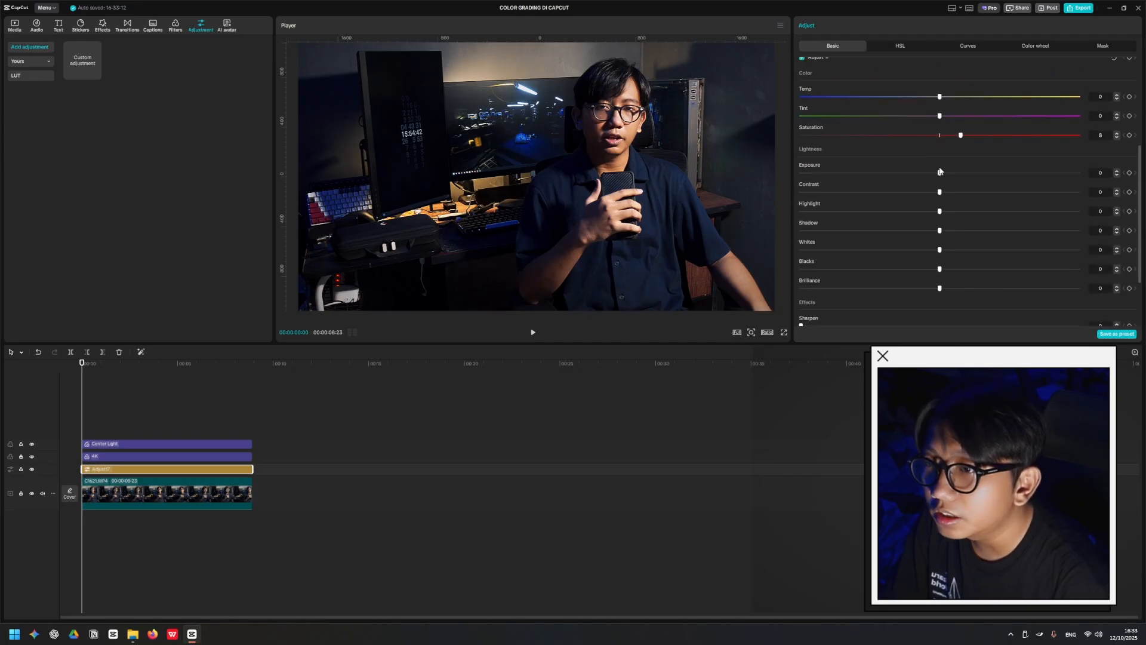
pyautogui.scroll(-2, 851, 231)
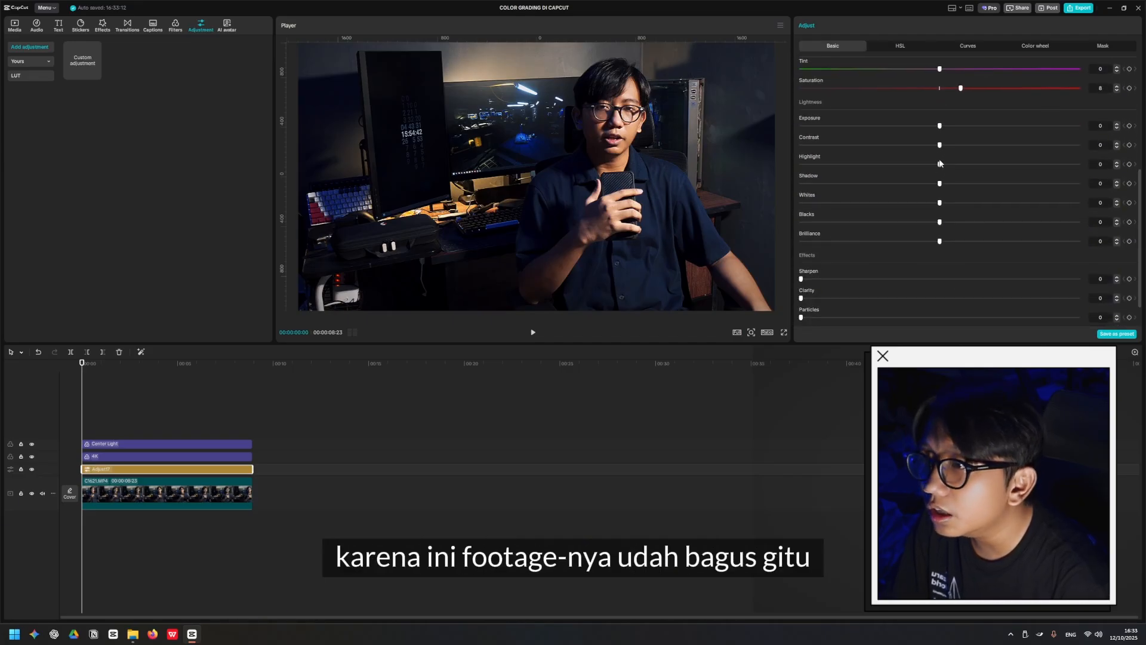
pyautogui.scroll(-1, 925, 154)
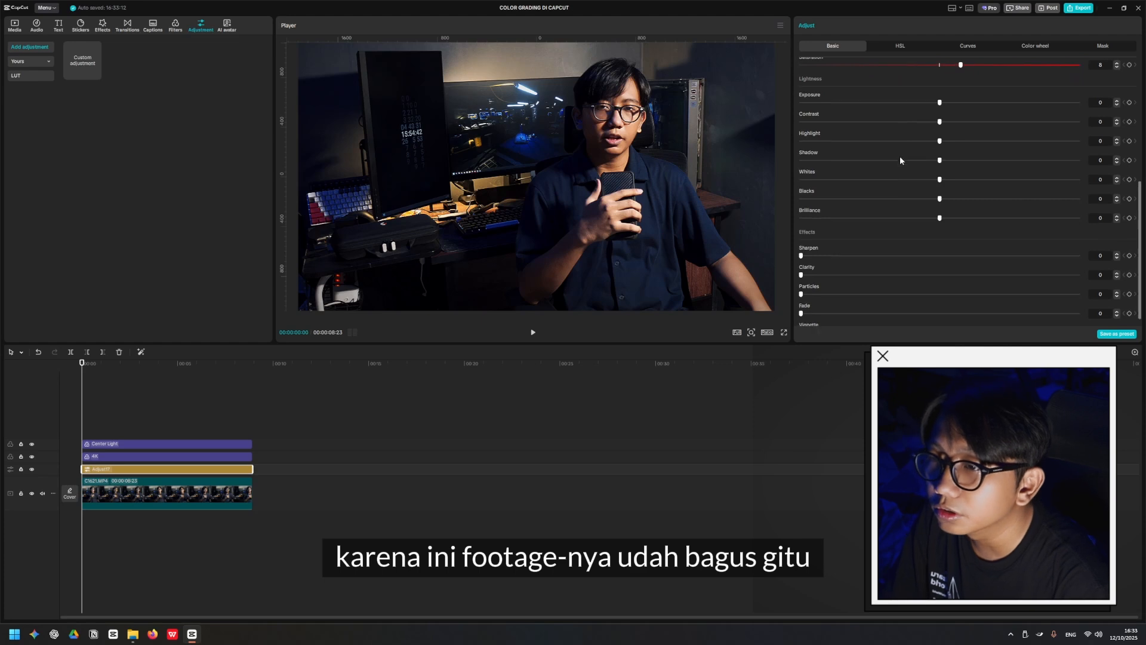
pyautogui.moveTo(800, 283); pyautogui.dragTo(860, 289)
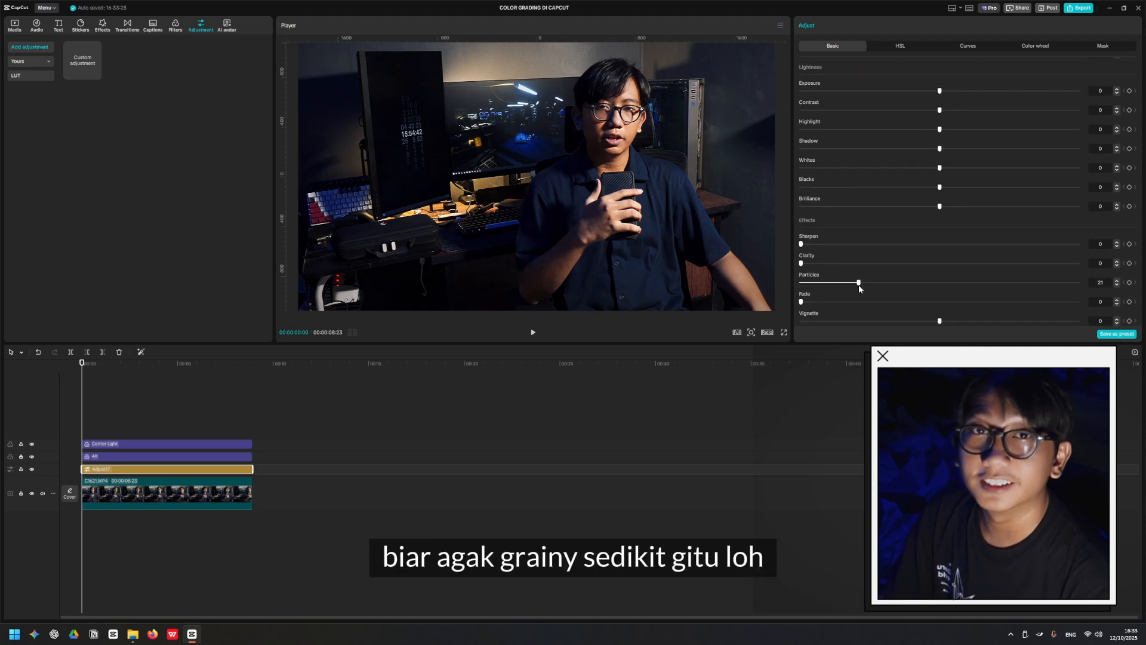
pyautogui.moveTo(801, 302); pyautogui.dragTo(868, 311)
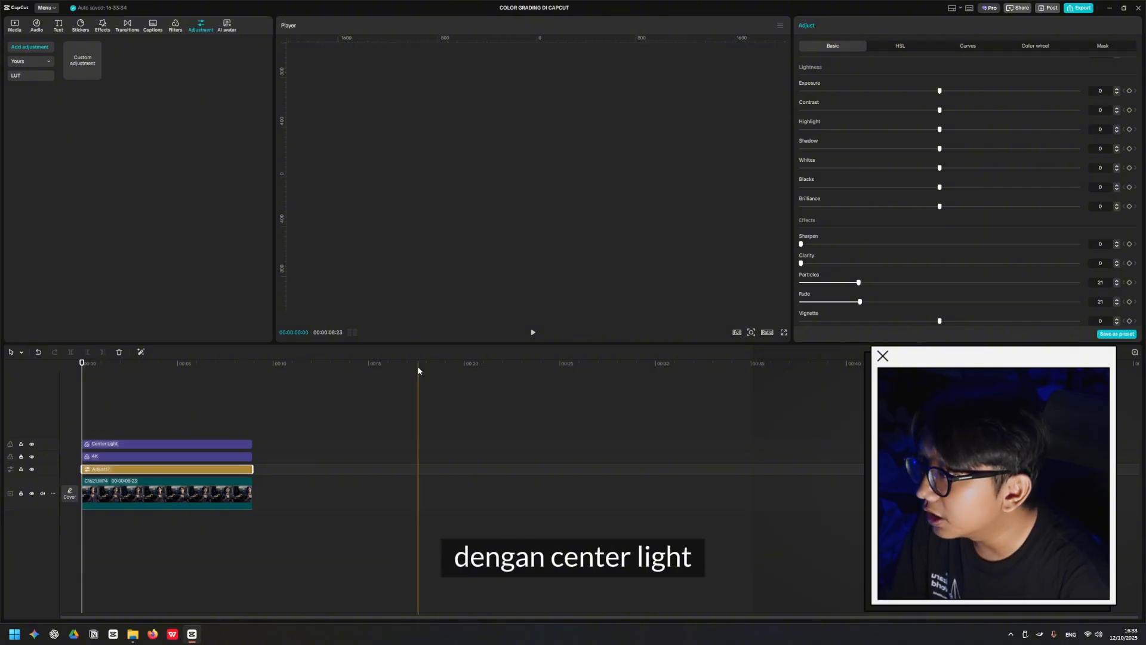
# Step: Tint the adjustment layer's Log color wheels: shadow -0.18/0.06/-0.06, highlight 0.17/-0.03/-0.17, middle tone -0.20/0.06/0.02
pyautogui.click(125, 363)
pyautogui.moveTo(194, 411); pyautogui.dragTo(136, 457)
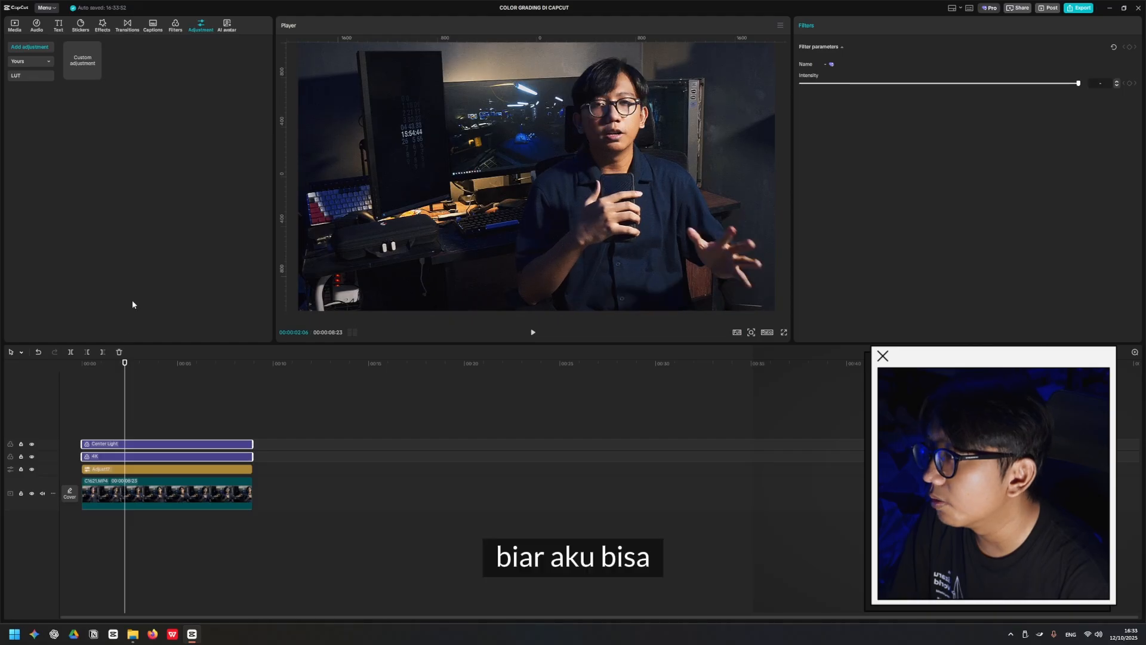
pyautogui.click(168, 468)
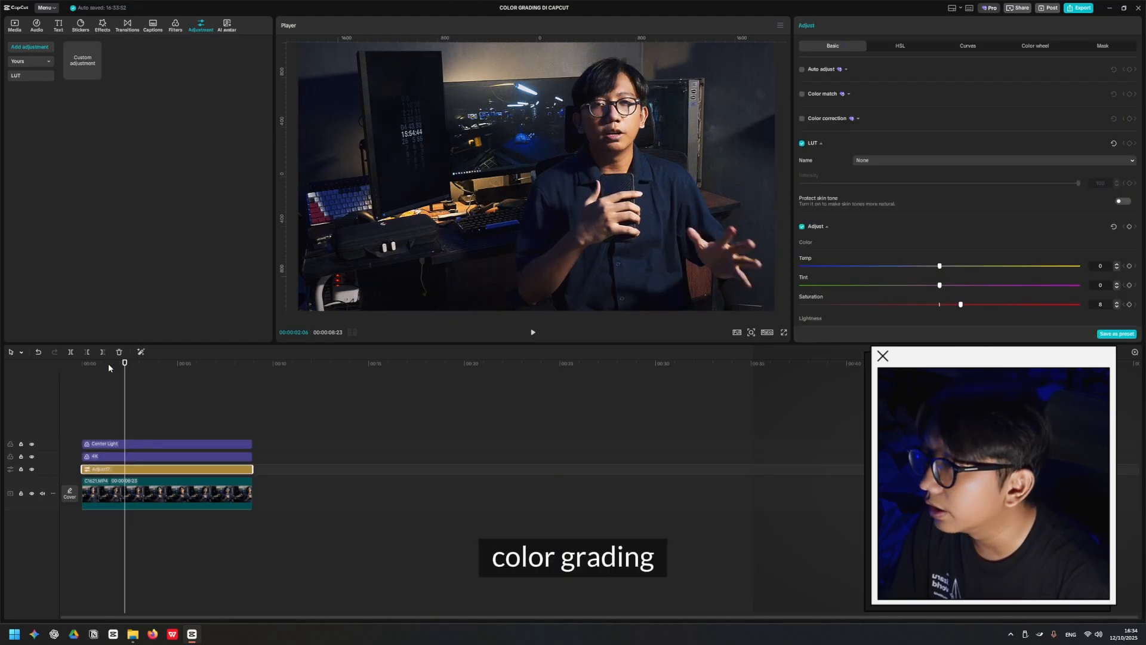
pyautogui.press('Home')
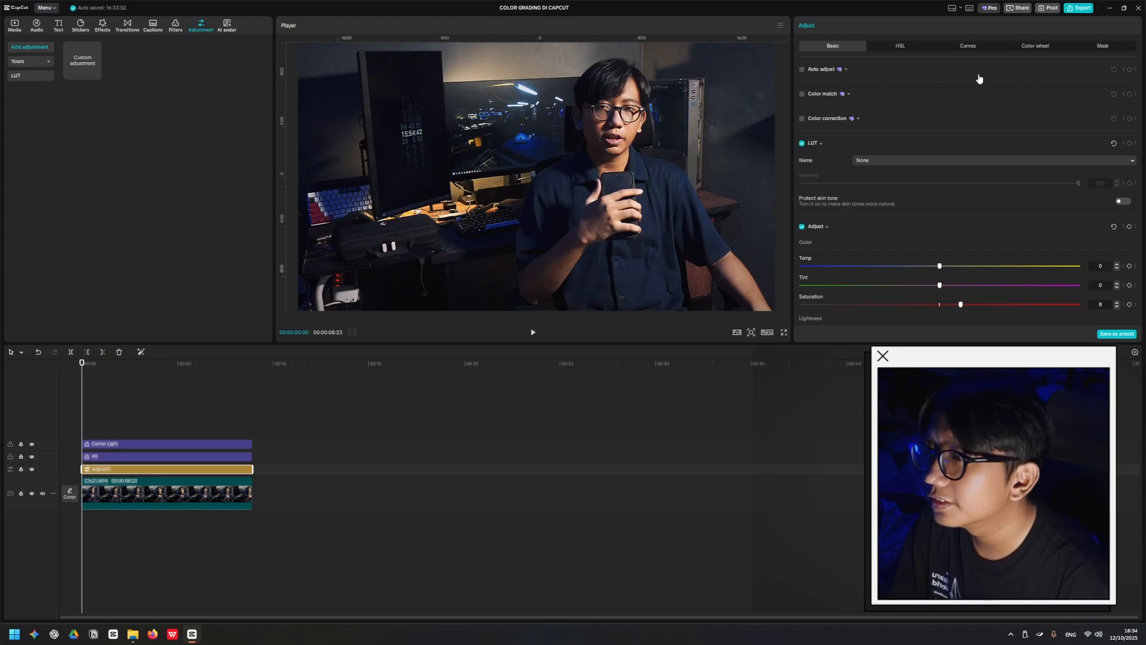
pyautogui.click(1023, 48)
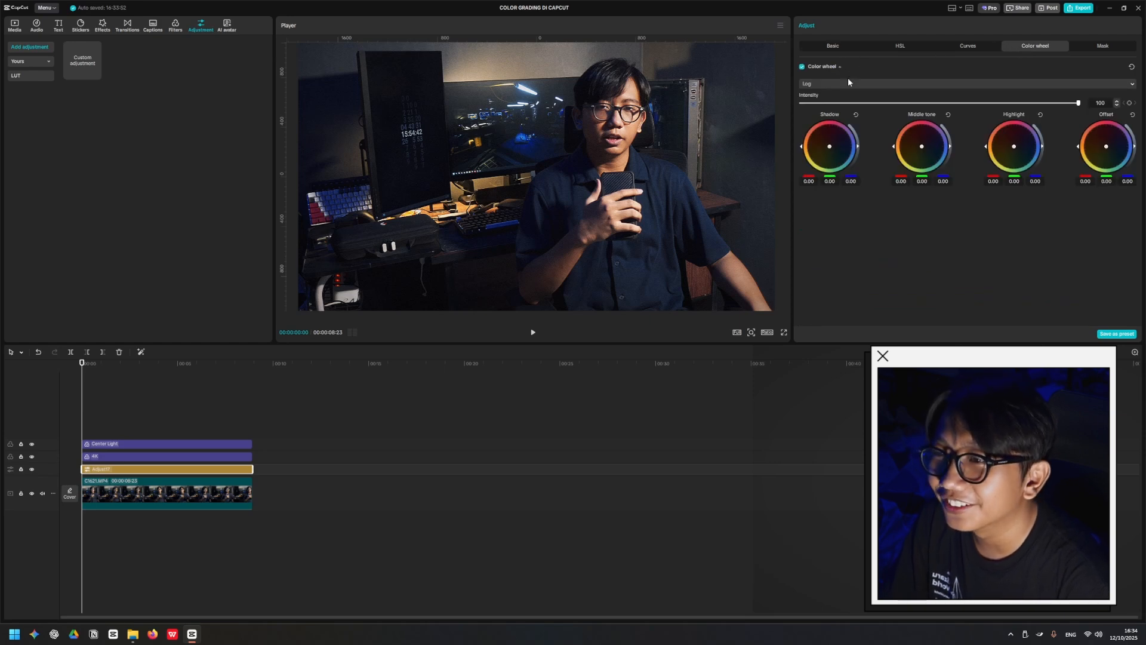
pyautogui.moveTo(829, 148); pyautogui.dragTo(828, 152)
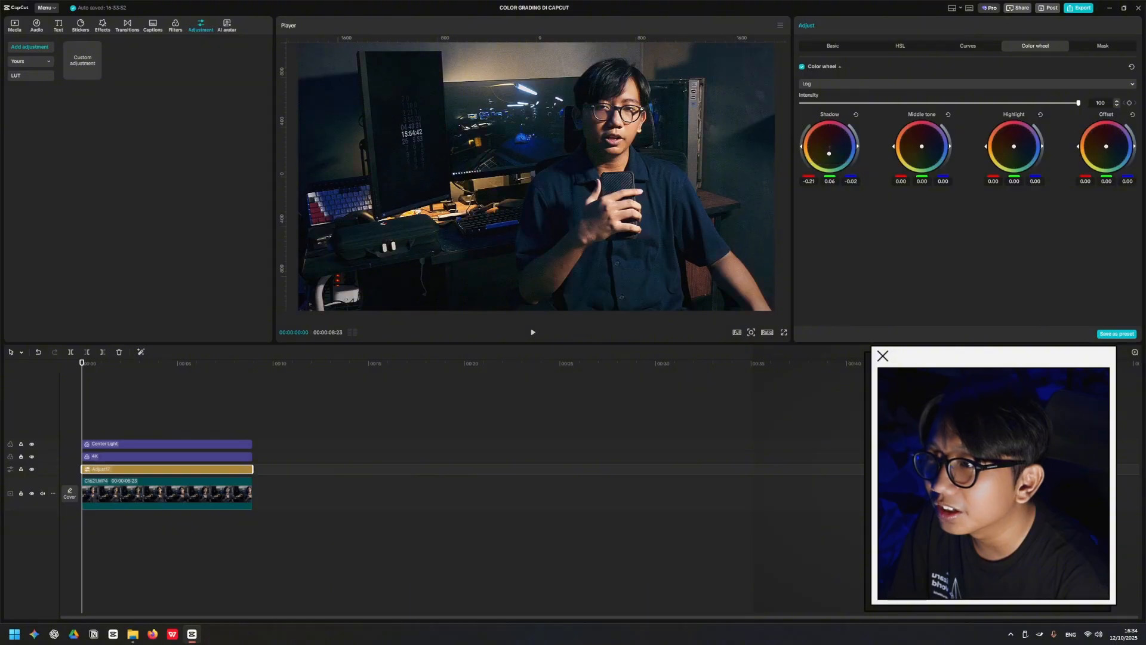
pyautogui.moveTo(1014, 146); pyautogui.dragTo(1009, 140)
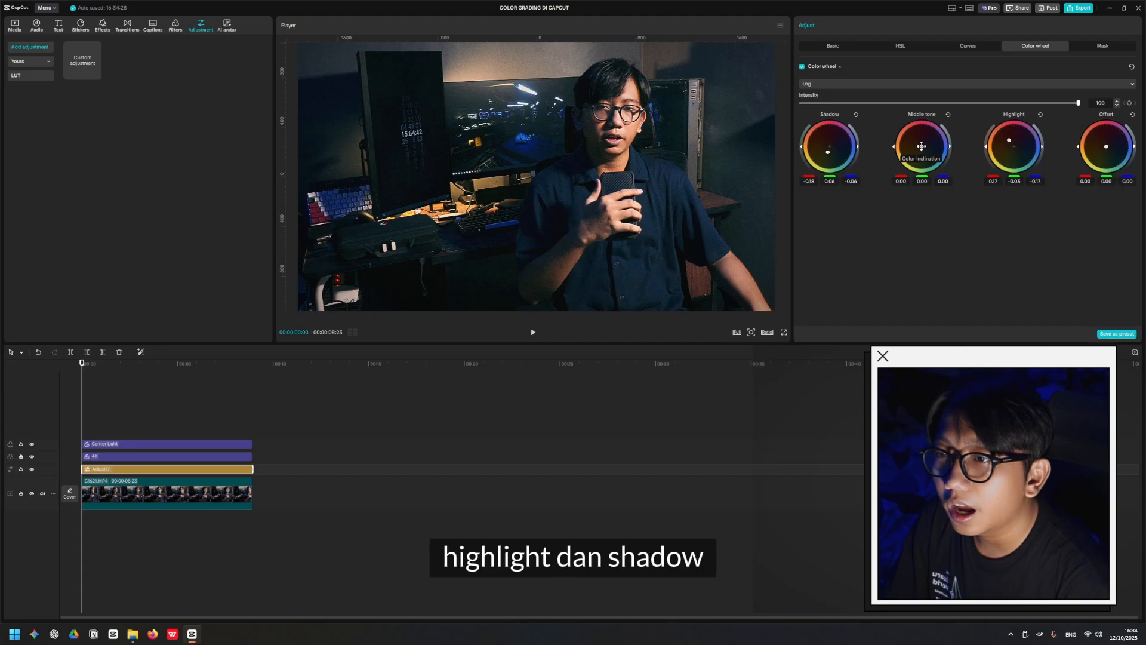
pyautogui.moveTo(922, 147)
pyautogui.mouseDown()
pyautogui.moveTo(900, 138)
pyautogui.moveTo(923, 153)
pyautogui.mouseUp()
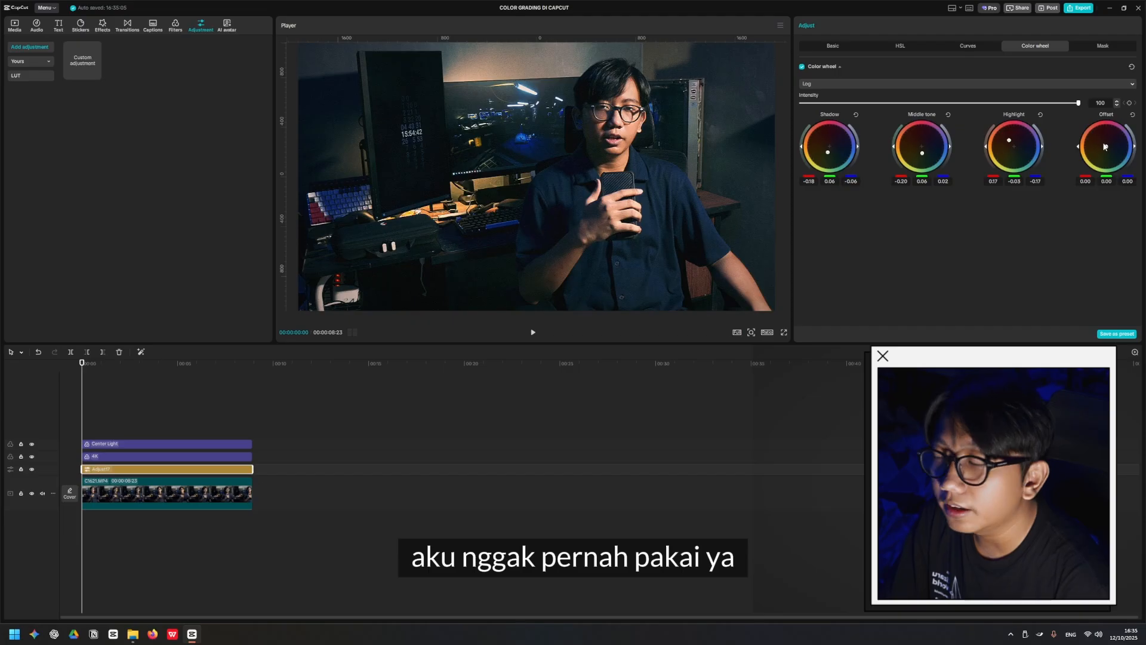
# Step: Place the aerial city traffic footage right after the first clip on the main track and shorten it to about 10 seconds
pyautogui.click(127, 363)
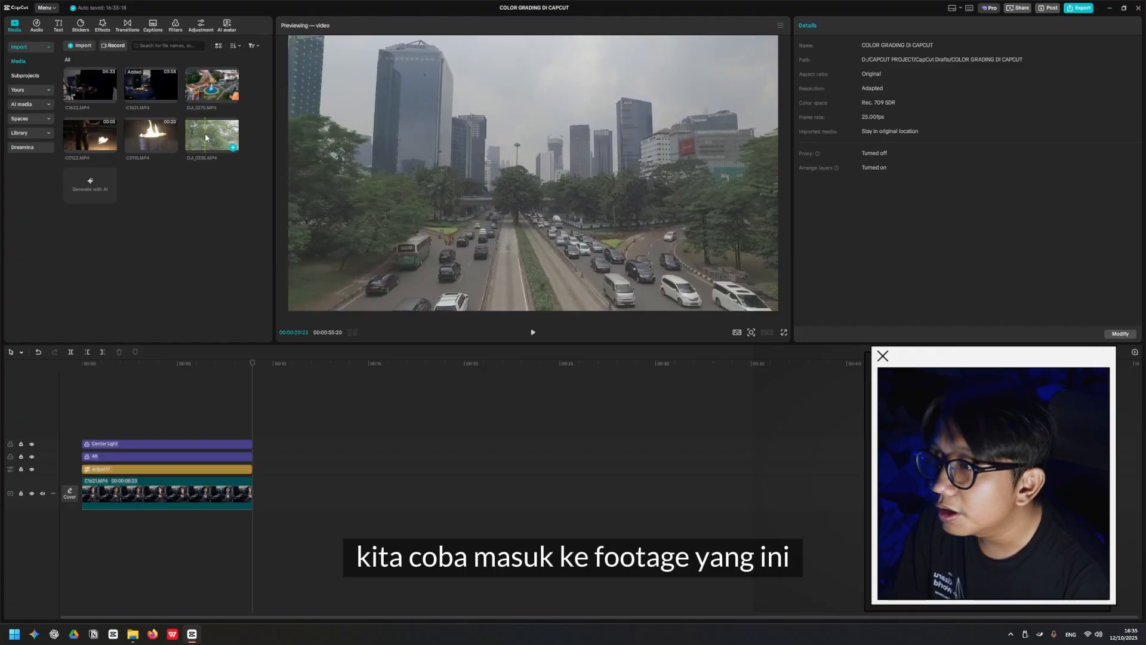
pyautogui.moveTo(207, 138); pyautogui.dragTo(290, 448)
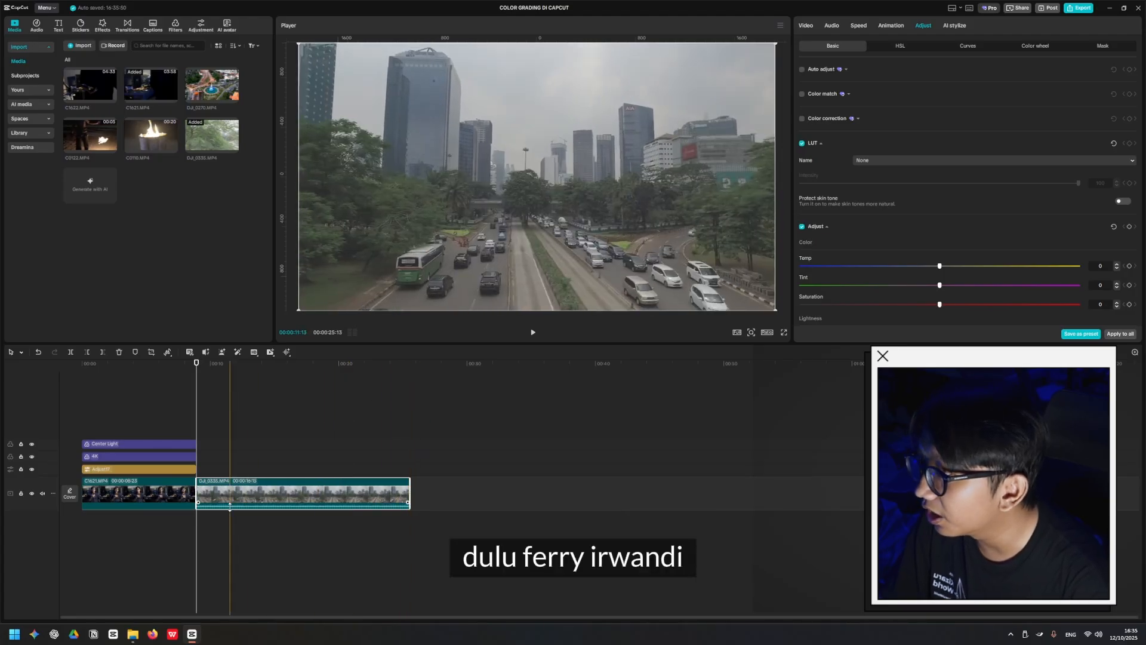
pyautogui.moveTo(198, 404); pyautogui.dragTo(201, 389)
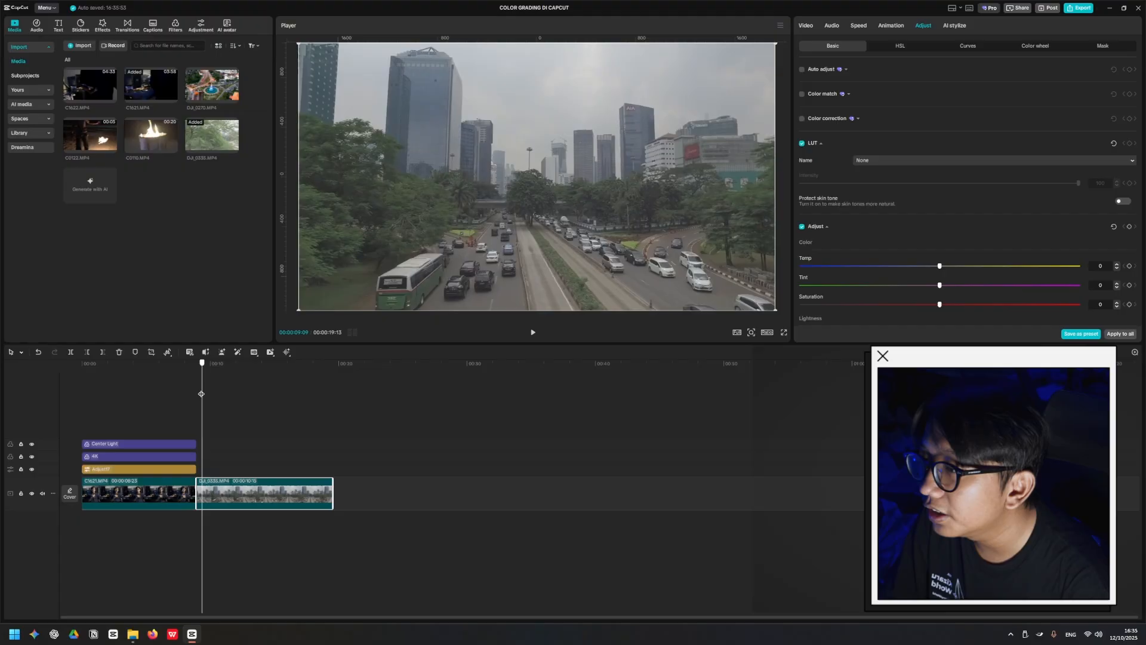
pyautogui.moveTo(201, 394); pyautogui.dragTo(198, 394)
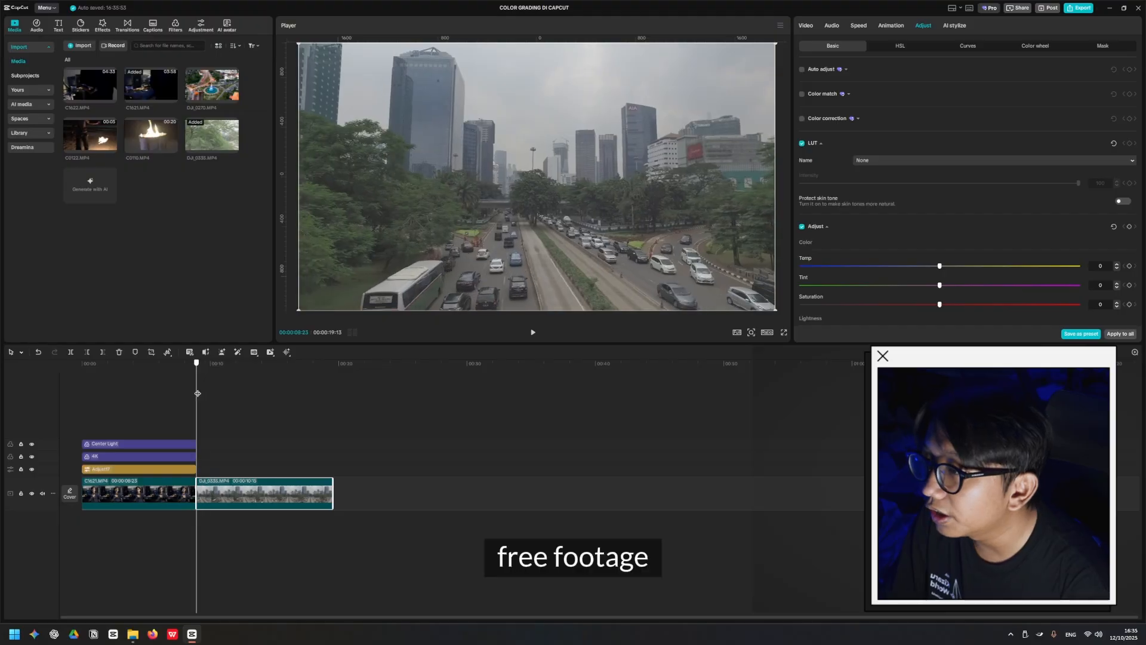
# Step: Turn off the Center Light, 4K and adjustment layers over the first clip to view its ungraded image
pyautogui.click(234, 374)
pyautogui.moveTo(233, 374); pyautogui.dragTo(116, 374)
pyautogui.moveTo(152, 422); pyautogui.dragTo(149, 472)
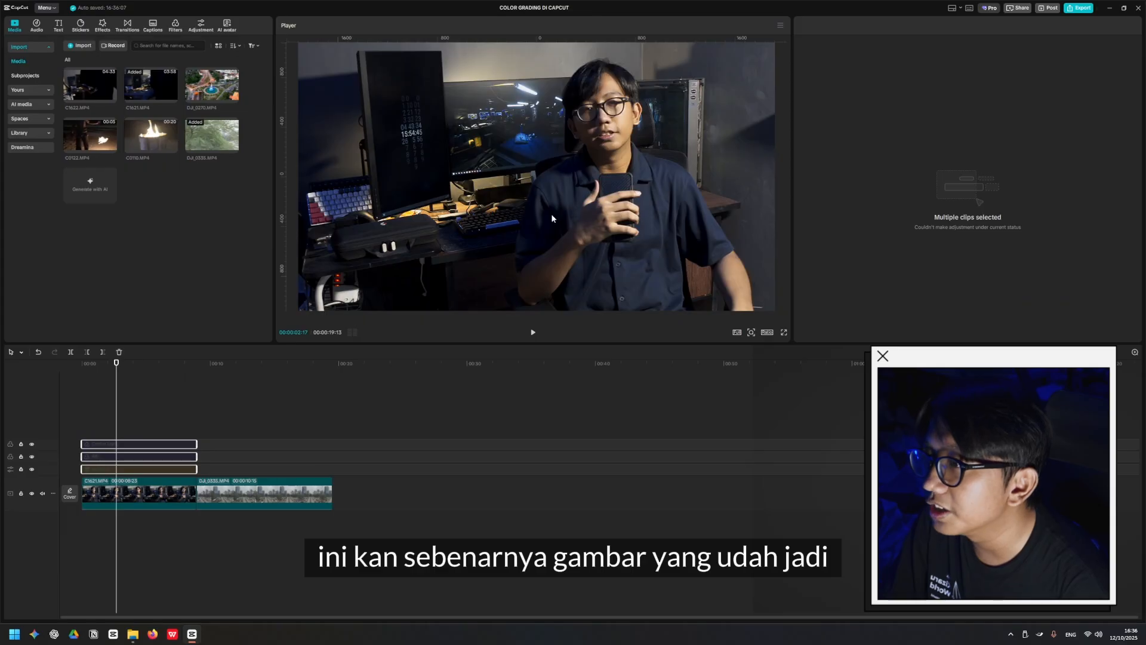
# Step: Turn the first clip's layers back on and cover the city traffic clip with a custom adjustment layer set to Saturation 39
pyautogui.hotkey('ctrl', 'z')
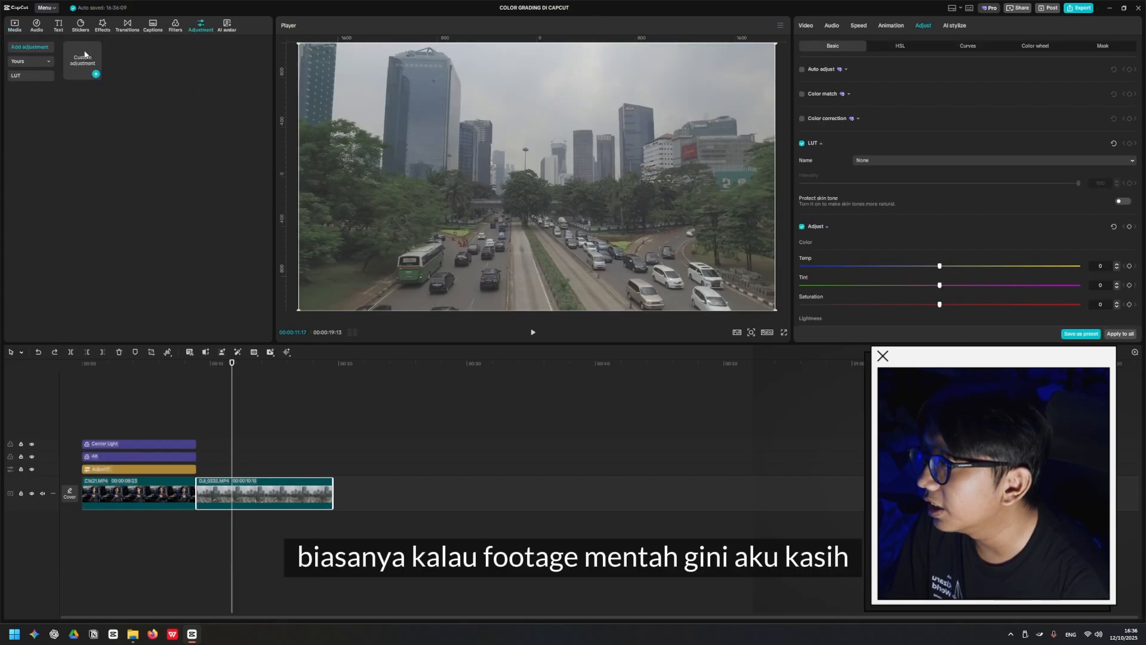
pyautogui.moveTo(85, 54); pyautogui.dragTo(200, 469)
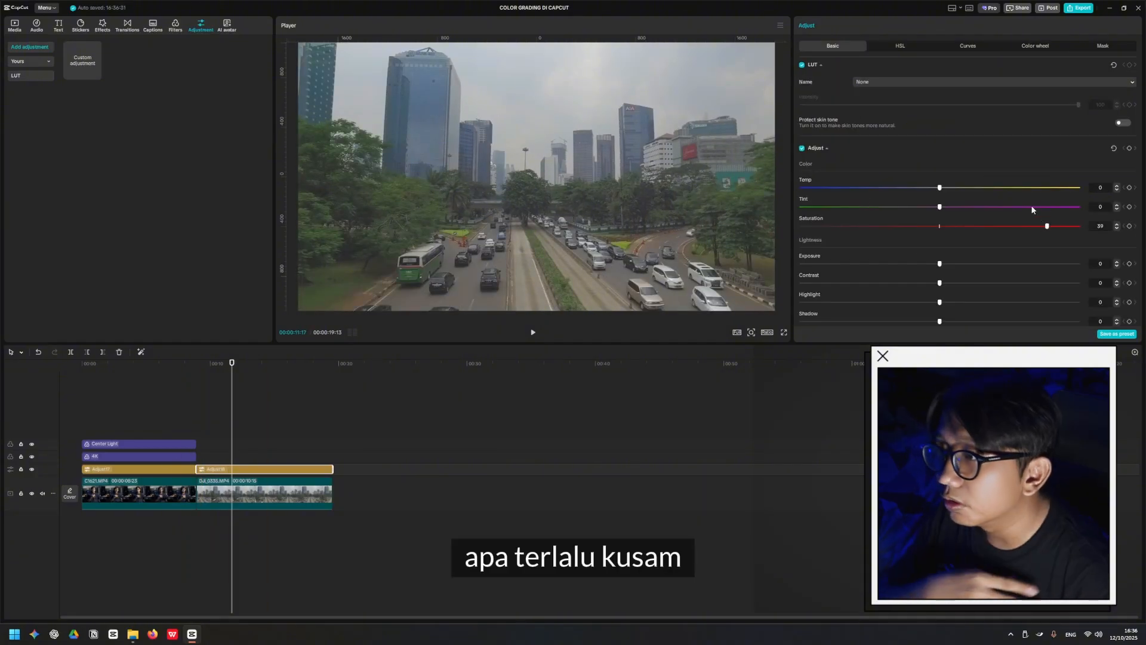
# Step: Set the Temp of the city traffic clip's adjustment layer to -6
pyautogui.scroll(-2, 854, 241)
pyautogui.moveTo(940, 122); pyautogui.dragTo(912, 124)
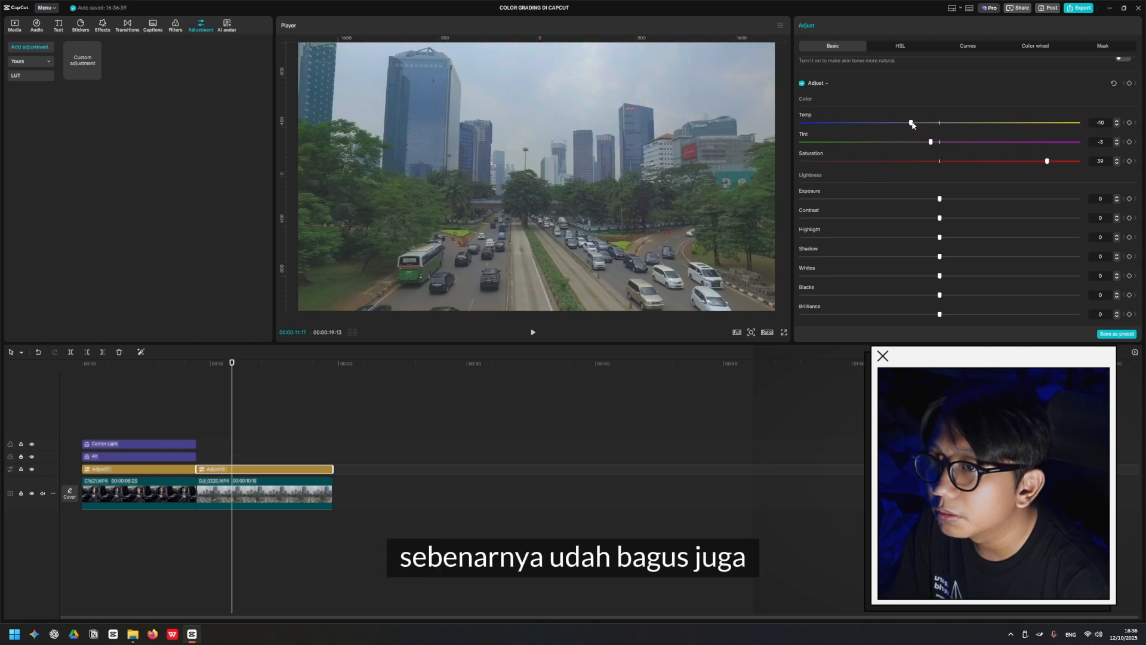
pyautogui.moveTo(911, 125)
pyautogui.mouseDown()
pyautogui.moveTo(939, 126)
pyautogui.moveTo(923, 130)
pyautogui.mouseUp()
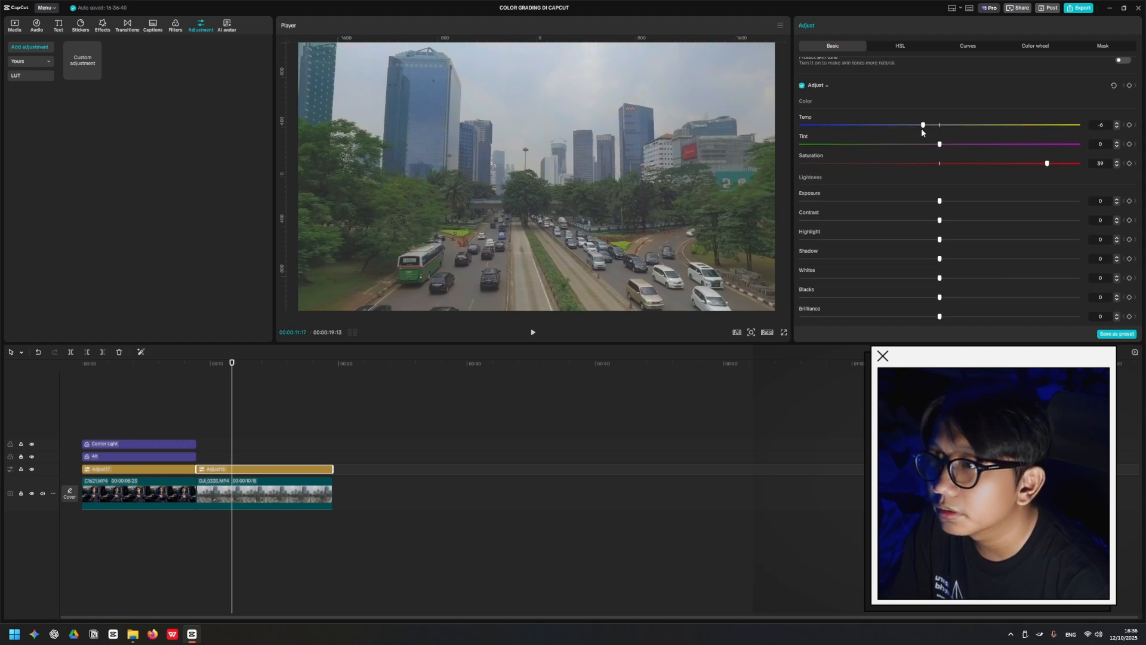
# Step: Lower the green saturation in the adjustment layer's HSL settings and set its Contrast to 14
pyautogui.click(900, 45)
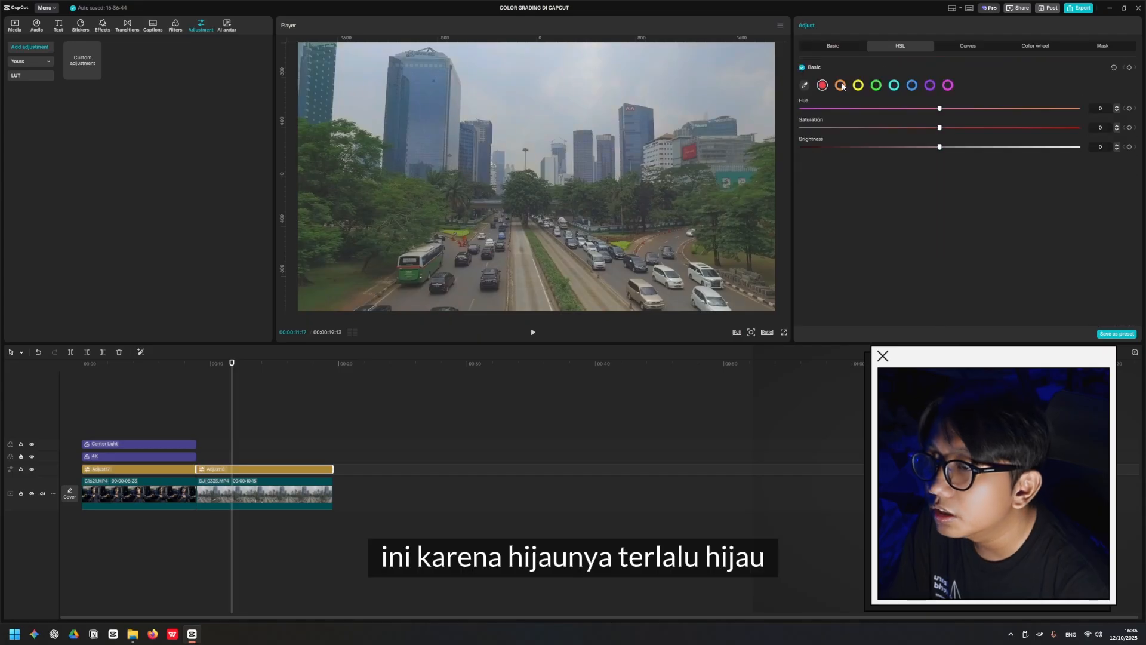
pyautogui.click(874, 87)
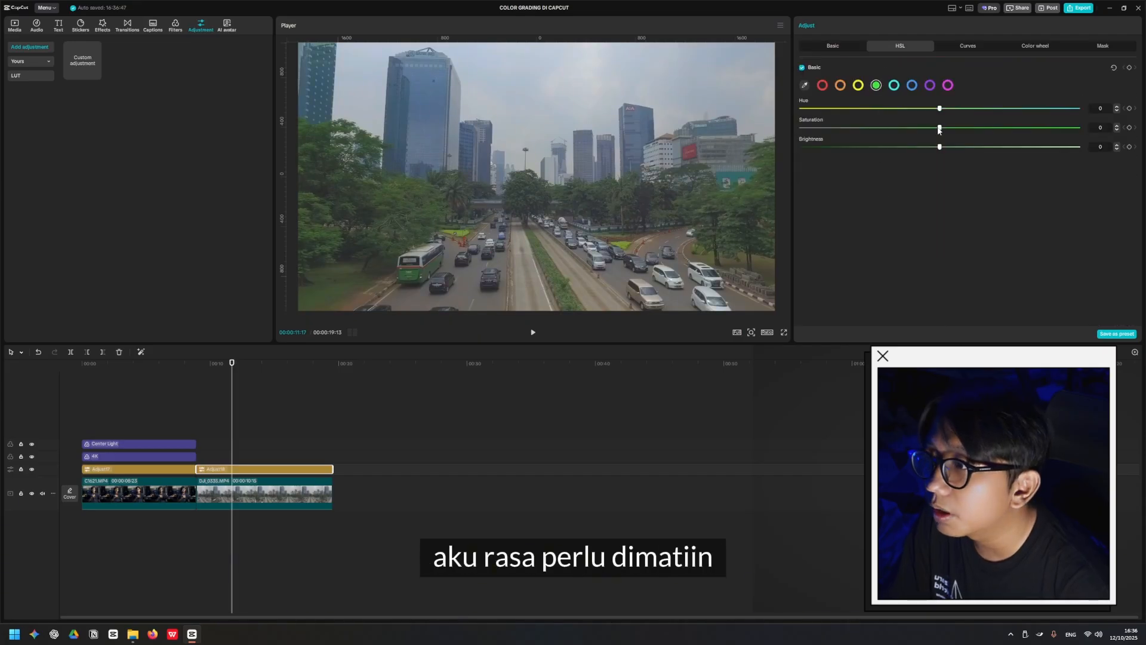
pyautogui.moveTo(833, 130); pyautogui.dragTo(873, 132)
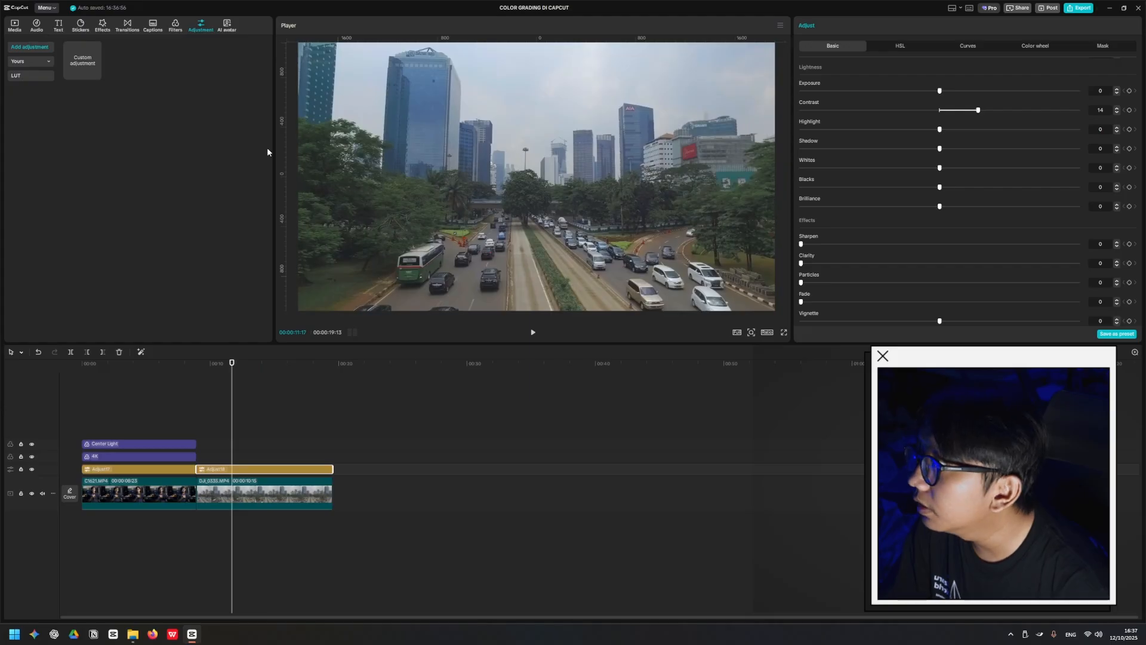
# Step: Add the 4K and Center Light filters over the full length of the city traffic clip
pyautogui.click(174, 25)
pyautogui.moveTo(190, 89); pyautogui.dragTo(216, 456)
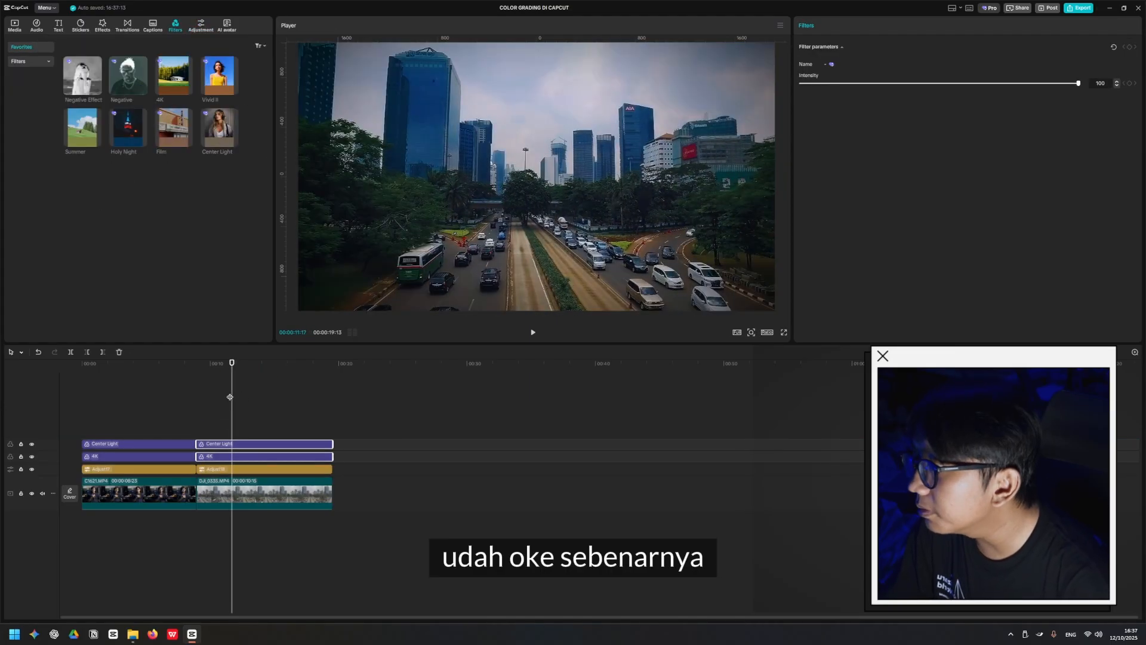
pyautogui.moveTo(233, 384); pyautogui.dragTo(258, 392)
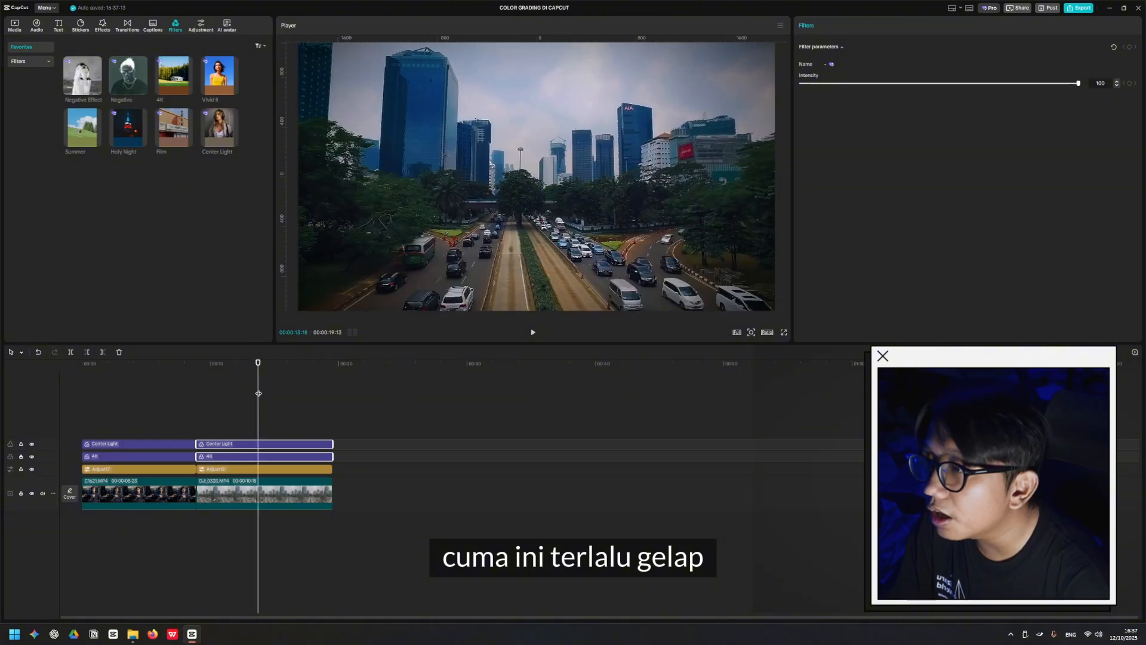
# Step: Weaken the city traffic clip's Center Light filter and set its 4K filter intensity to 32
pyautogui.click(246, 444)
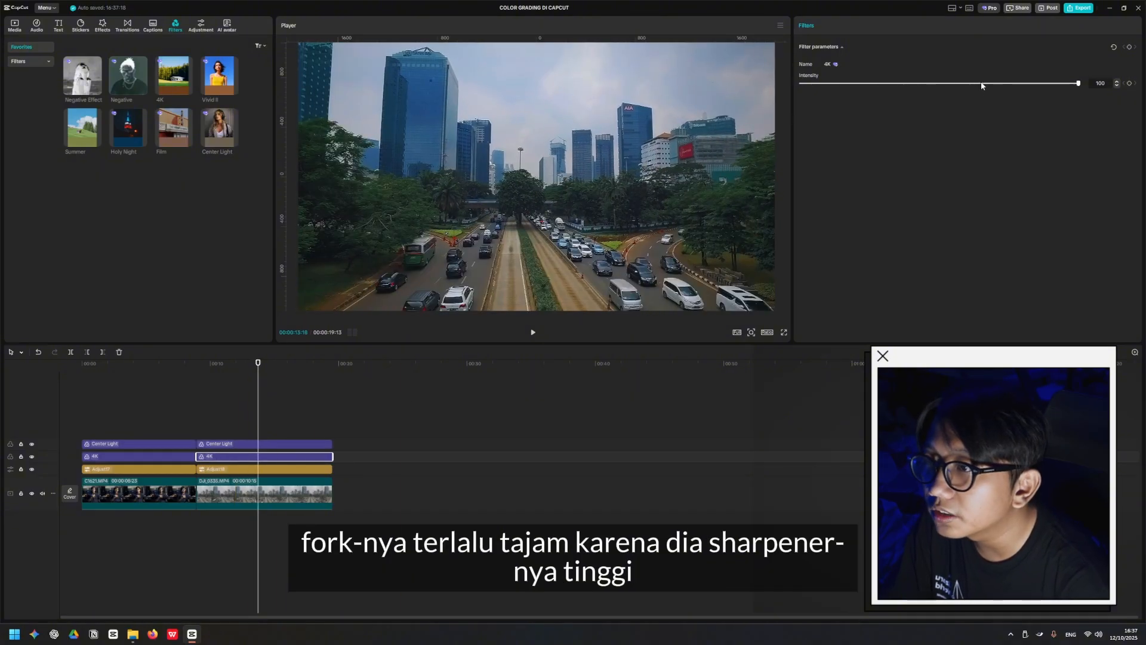
pyautogui.moveTo(982, 86); pyautogui.dragTo(902, 99)
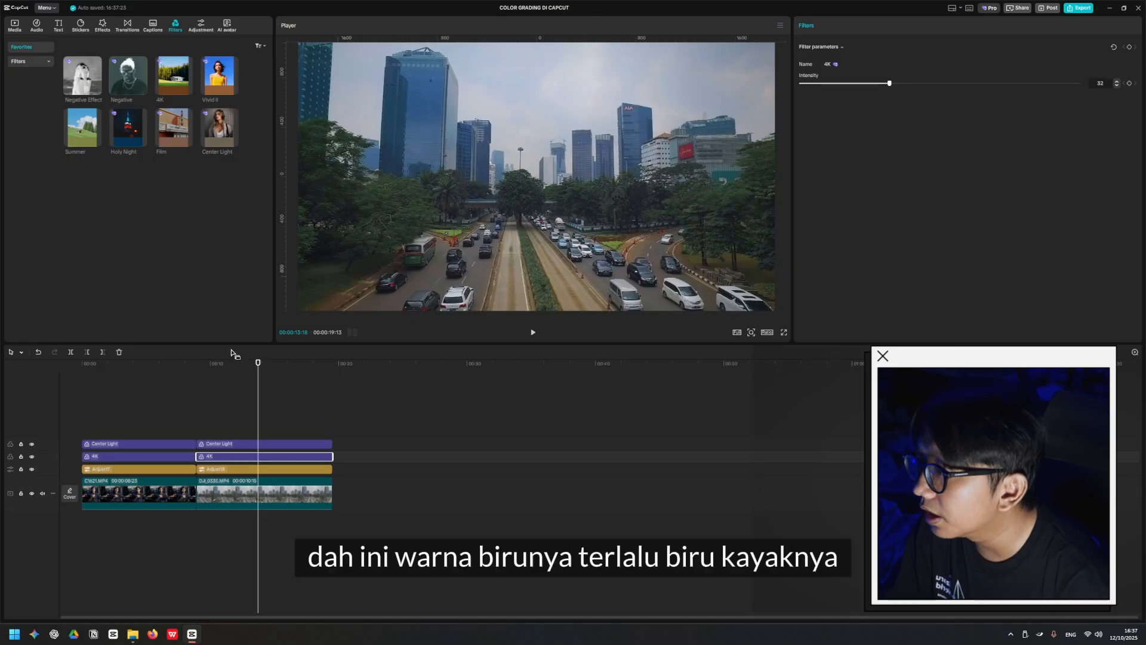
# Step: Tint the city traffic clip's Log middle tone to about -0.16/0.02/0.21 and set its HSL green saturation to -22
pyautogui.click(566, 256)
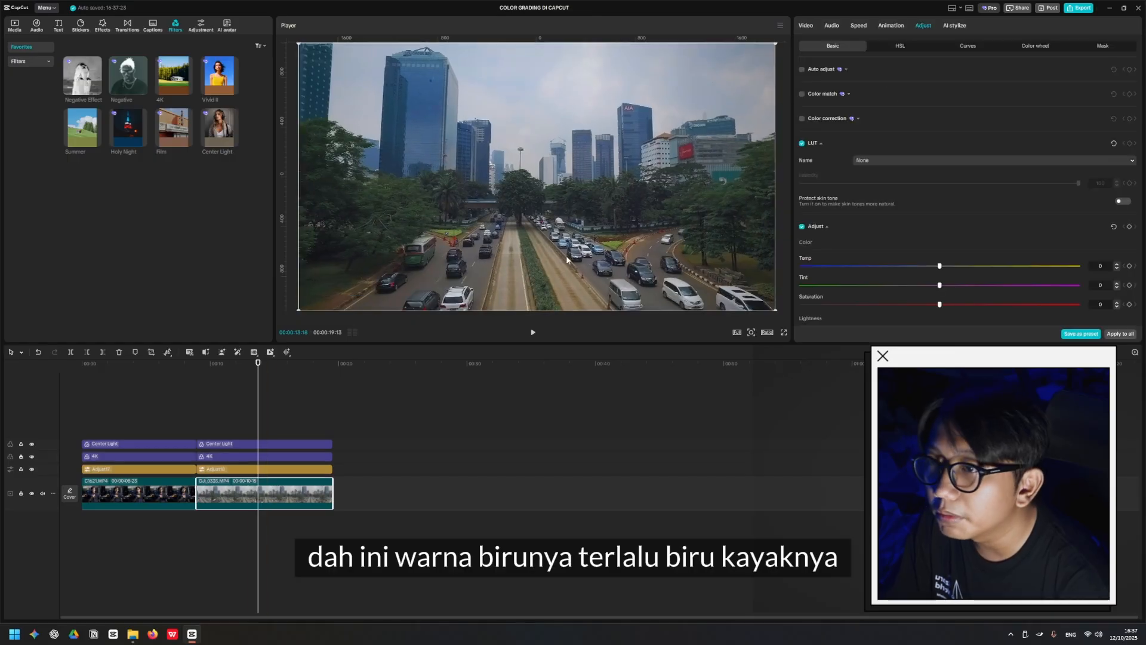
pyautogui.click(900, 46)
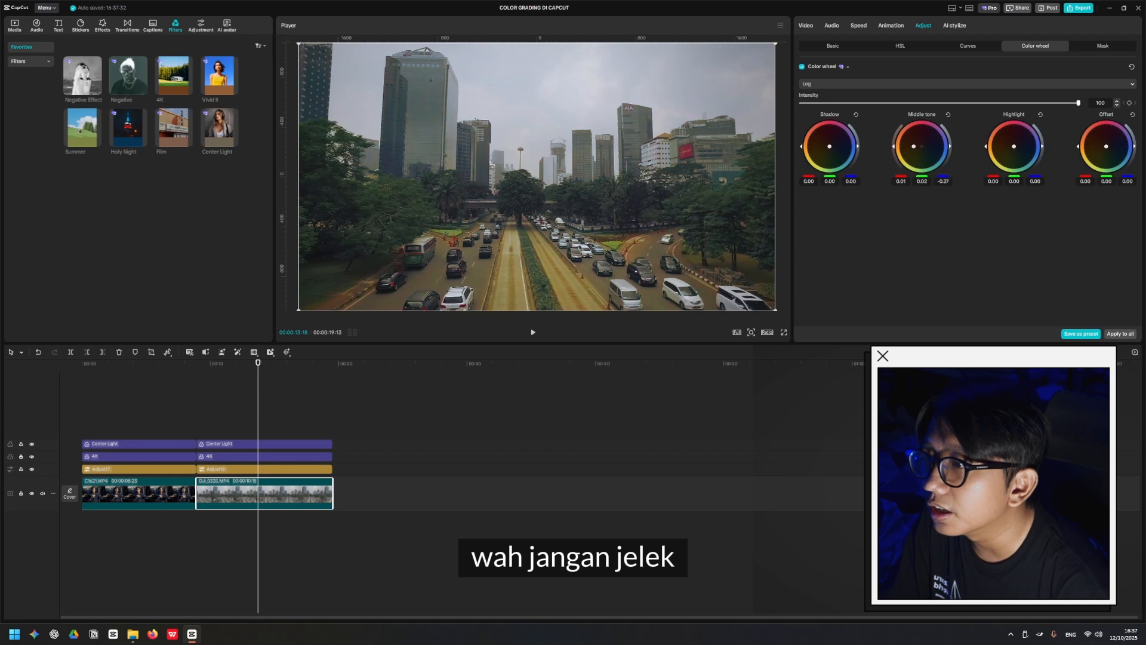
pyautogui.moveTo(914, 146); pyautogui.dragTo(920, 149)
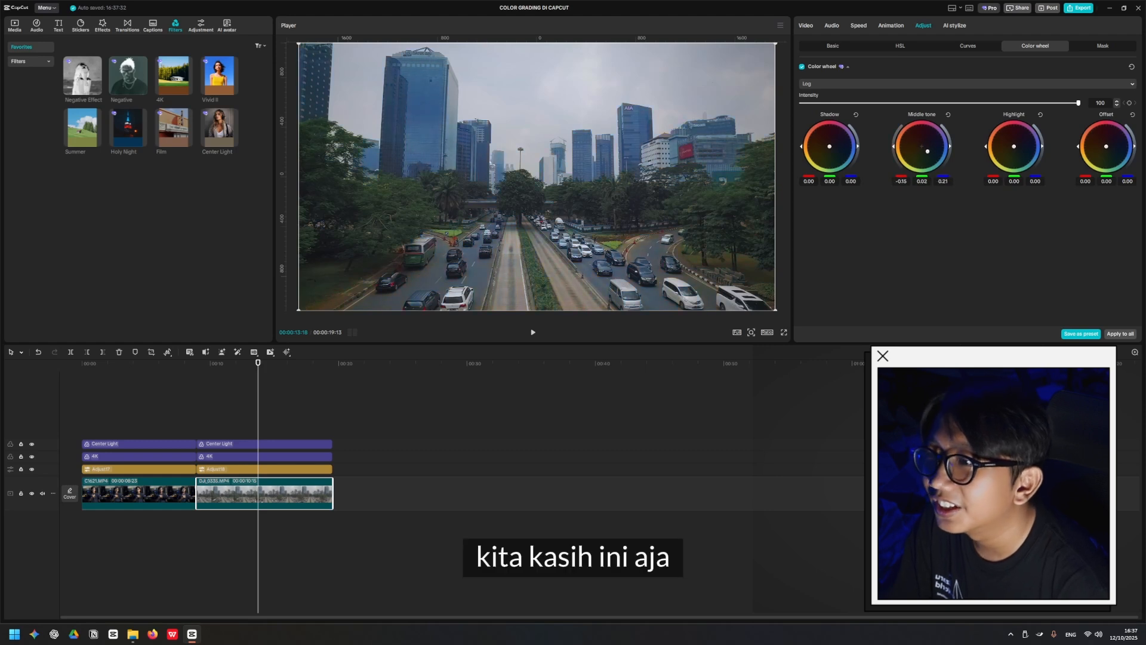
pyautogui.moveTo(925, 153); pyautogui.dragTo(927, 153)
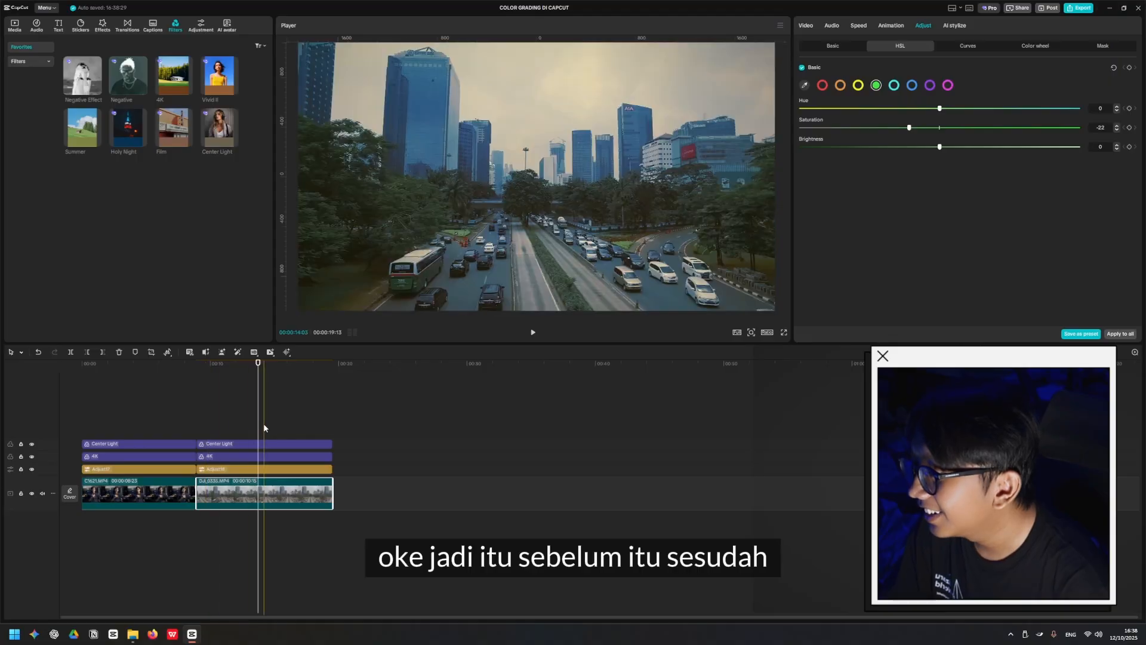
# Step: Turn the city traffic clip's filter and adjustment layers off and on again to compare the image before and after grading
pyautogui.moveTo(263, 424); pyautogui.dragTo(271, 470)
pyautogui.press('v')
pyautogui.press('v')
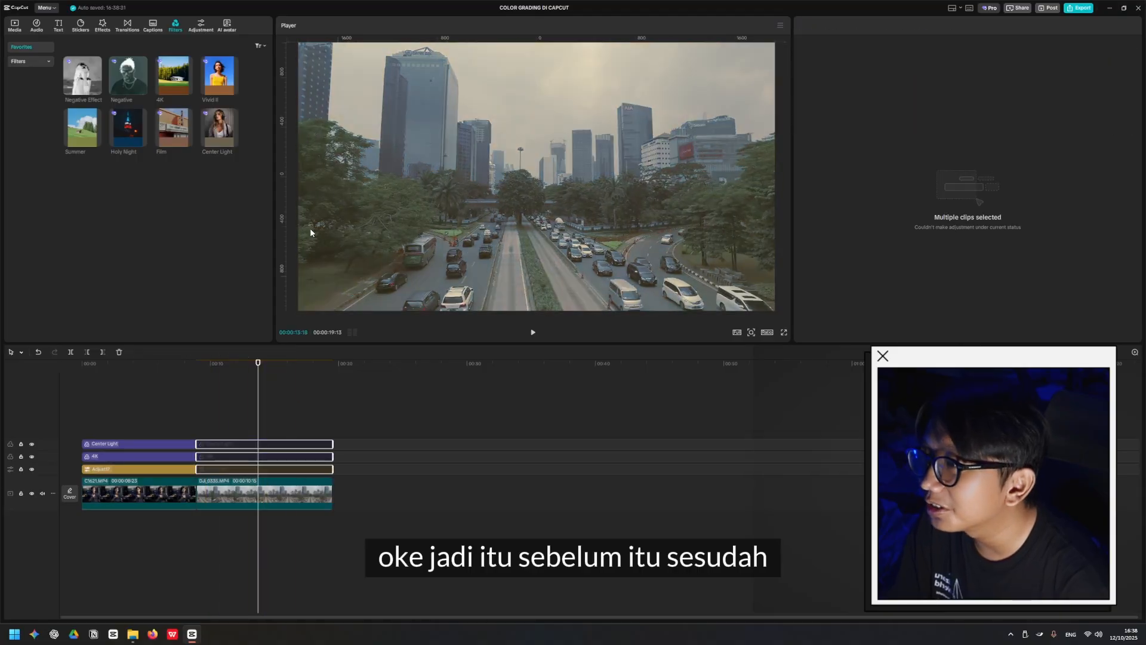
pyautogui.moveTo(306, 366); pyautogui.dragTo(340, 366)
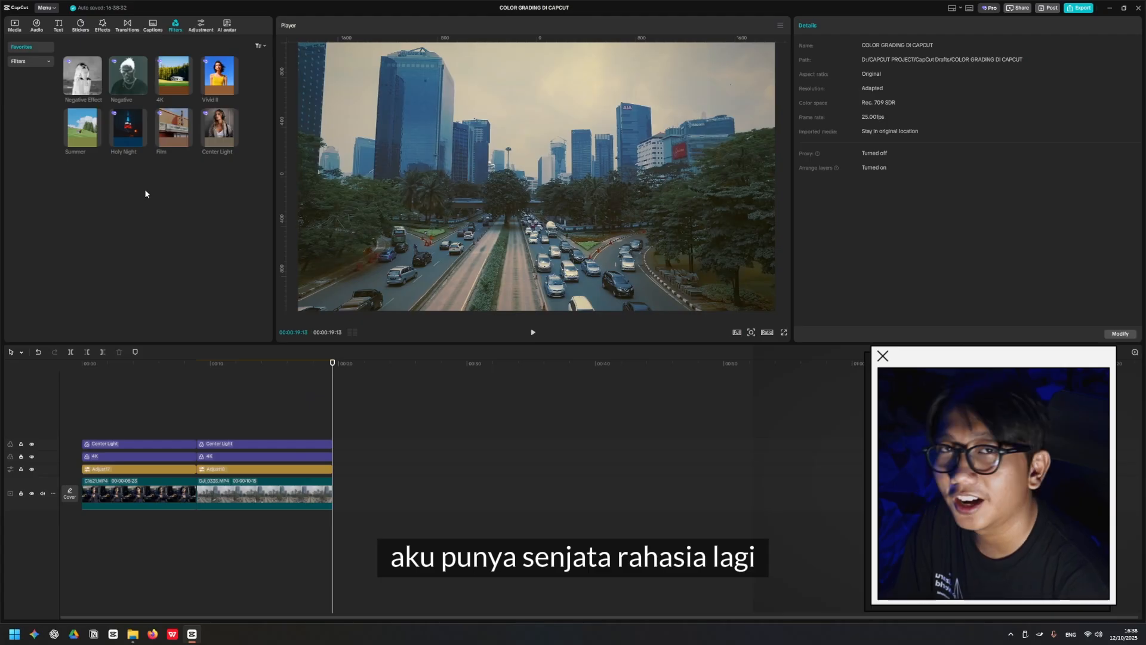
# Step: Place the aerial roundabout footage right after the city traffic clip on the main track and preview it through to its end
pyautogui.click(131, 124)
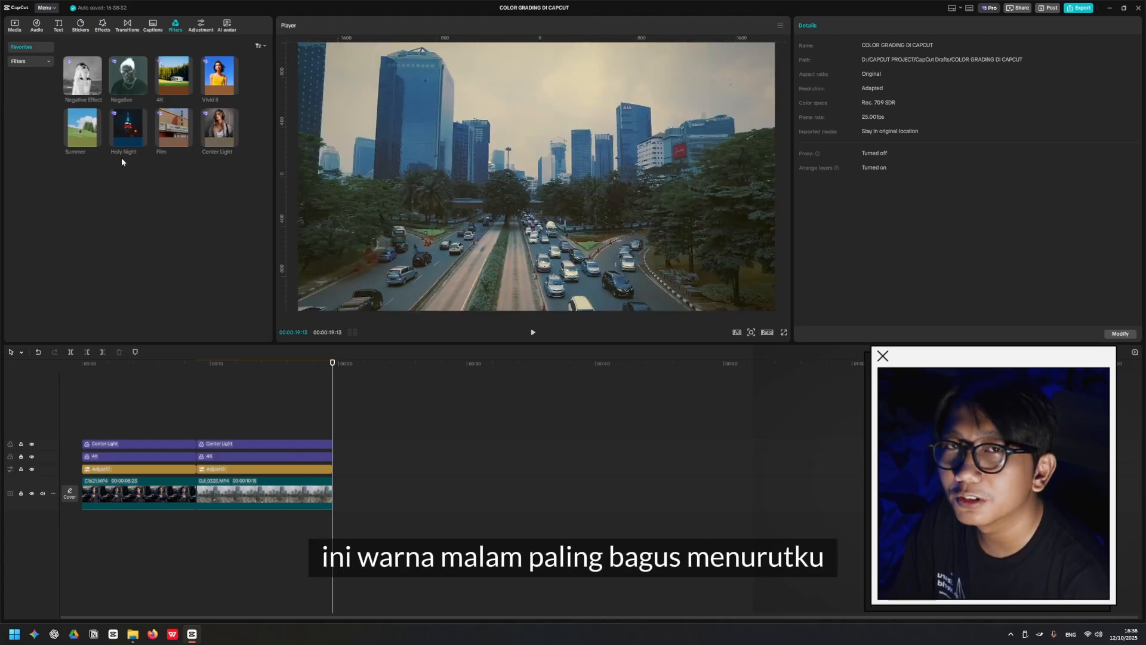
pyautogui.click(13, 30)
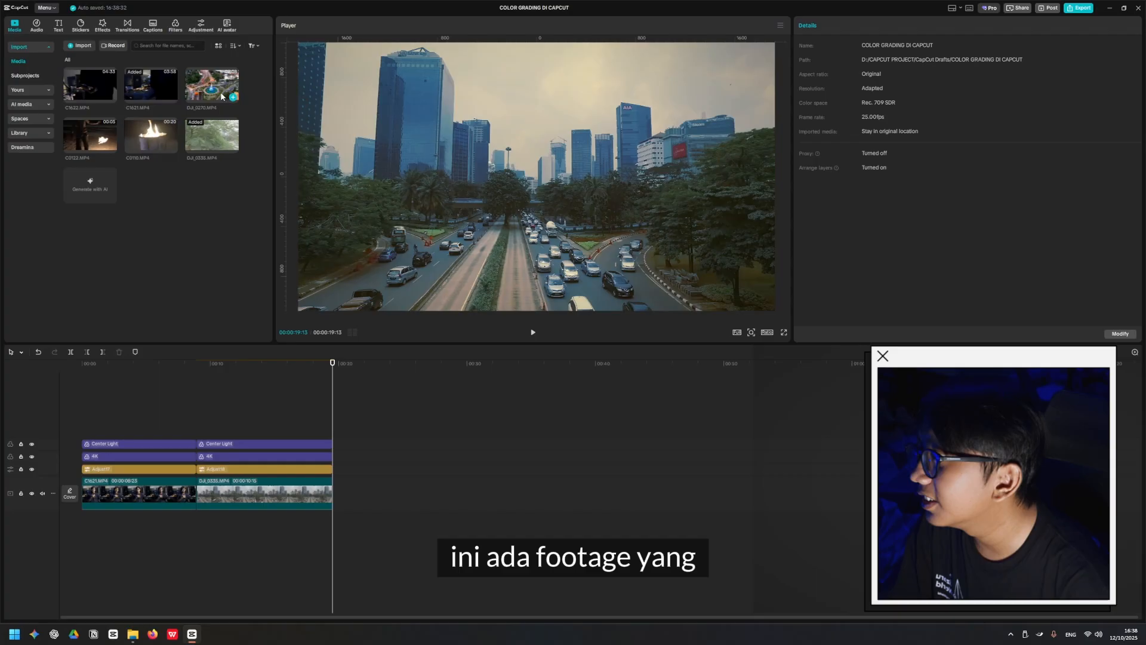
pyautogui.moveTo(212, 84); pyautogui.dragTo(319, 166)
pyautogui.moveTo(355, 478); pyautogui.dragTo(356, 481)
pyautogui.moveTo(333, 378); pyautogui.dragTo(414, 379)
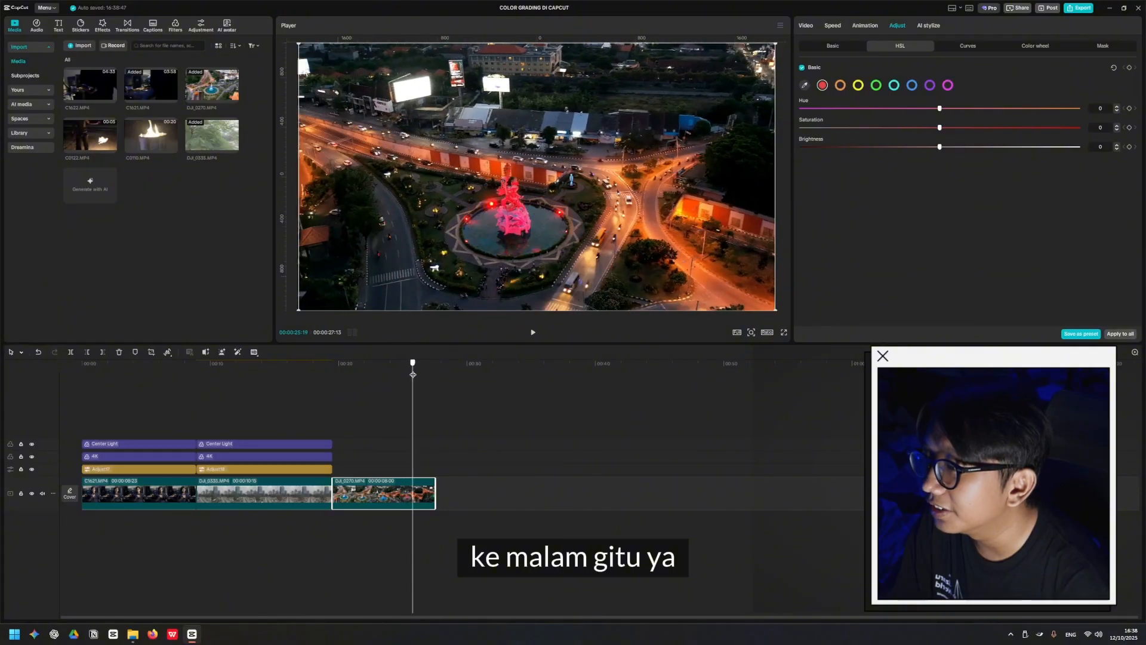
pyautogui.moveTo(414, 379); pyautogui.dragTo(443, 378)
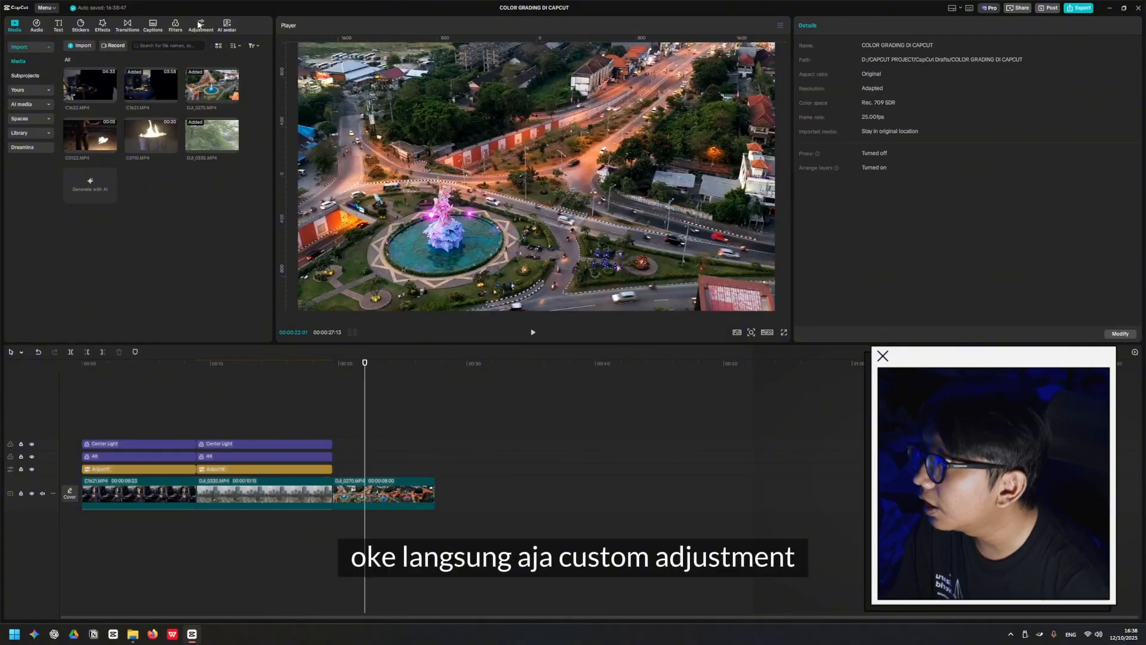
# Step: Add a custom adjustment layer over the full length of the roundabout clip
pyautogui.click(200, 25)
pyautogui.moveTo(83, 60); pyautogui.dragTo(318, 411)
pyautogui.moveTo(335, 472); pyautogui.dragTo(435, 469)
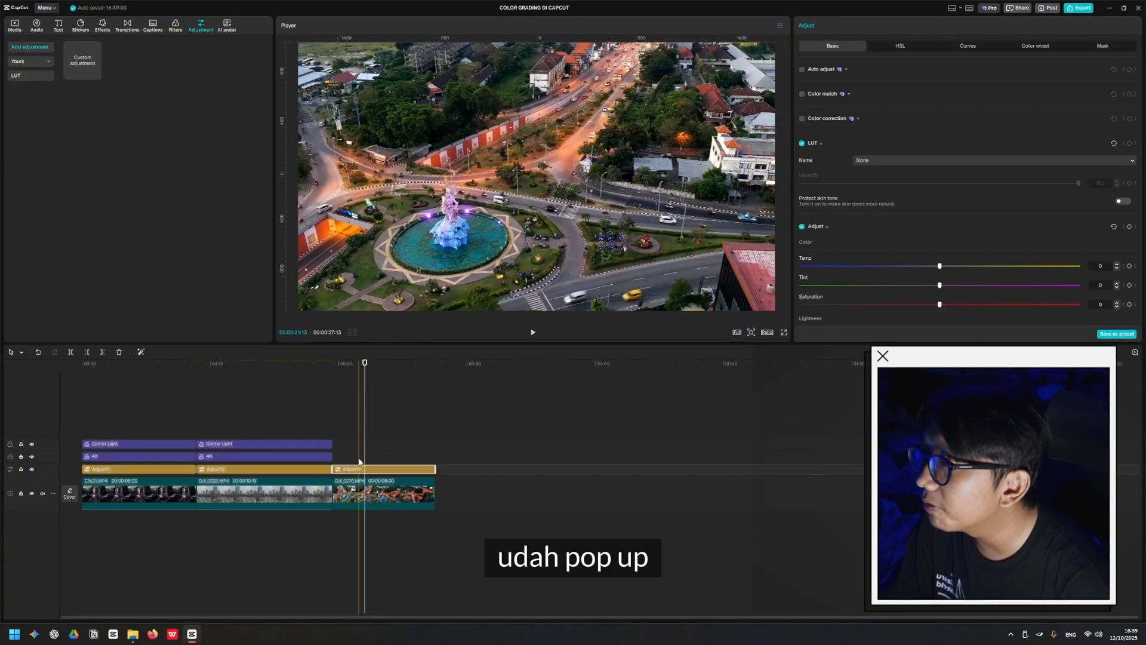
pyautogui.click(338, 397)
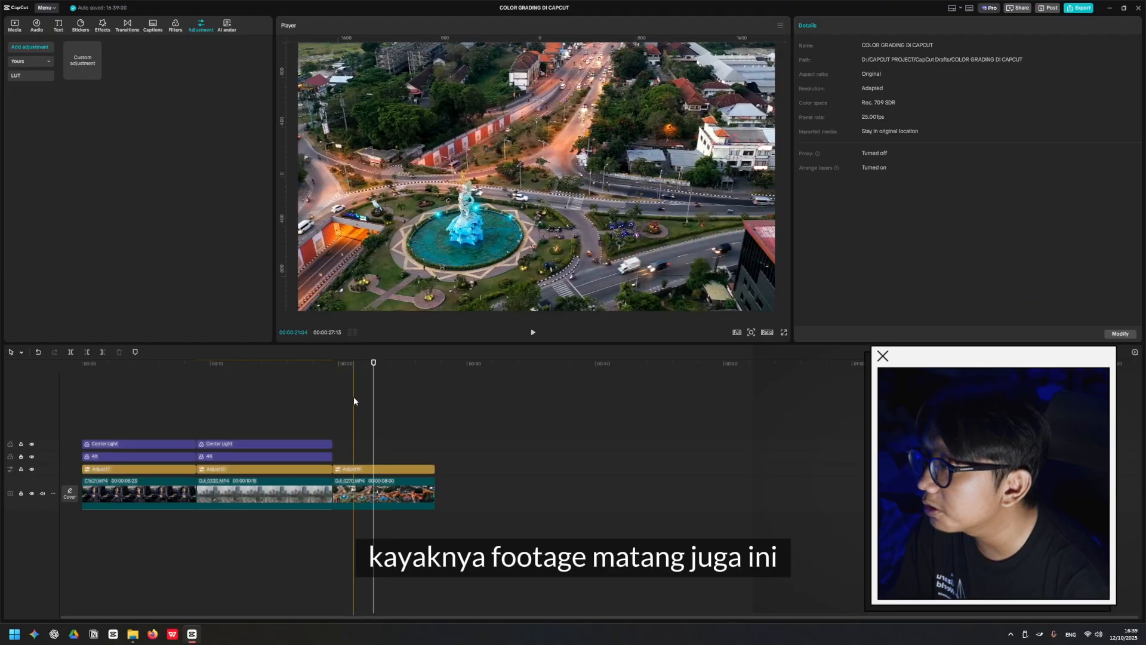
pyautogui.click(353, 396)
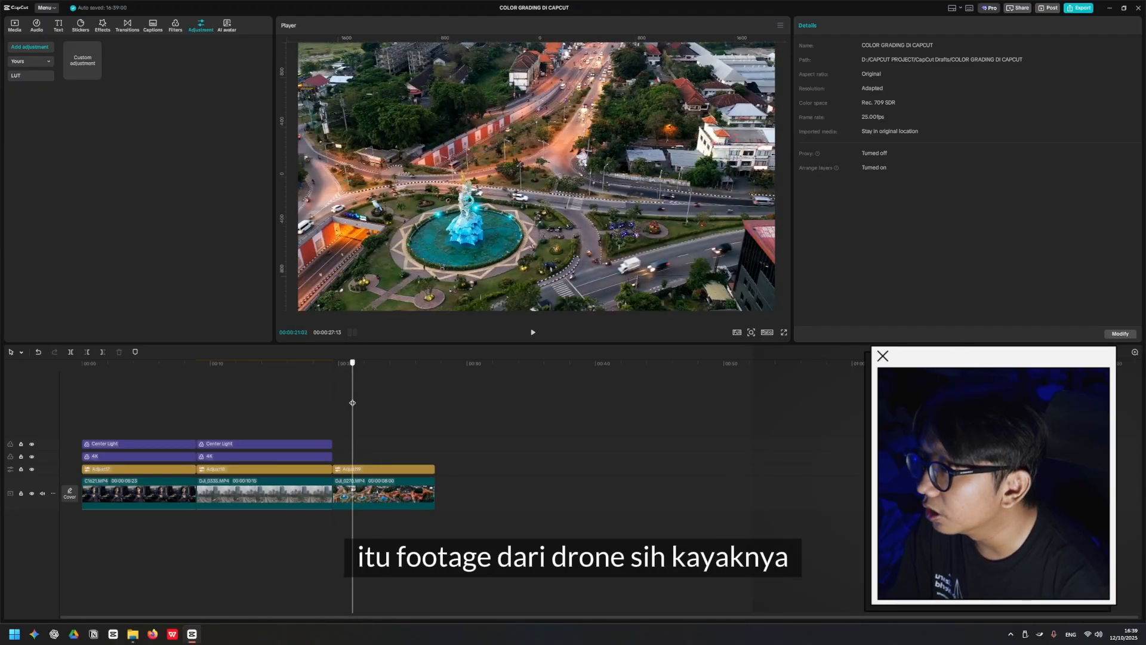
# Step: Stack the 4K, Center Light and Holy Night filters over the full length of the roundabout clip
pyautogui.click(175, 26)
pyautogui.moveTo(173, 75); pyautogui.dragTo(334, 459)
pyautogui.moveTo(220, 128); pyautogui.dragTo(337, 446)
pyautogui.moveTo(135, 133); pyautogui.dragTo(428, 438)
pyautogui.click(355, 403)
pyautogui.click(365, 399)
# Step: Reduce the roundabout clip's 4K filter intensity to 0 and disable that filter
pyautogui.click(367, 458)
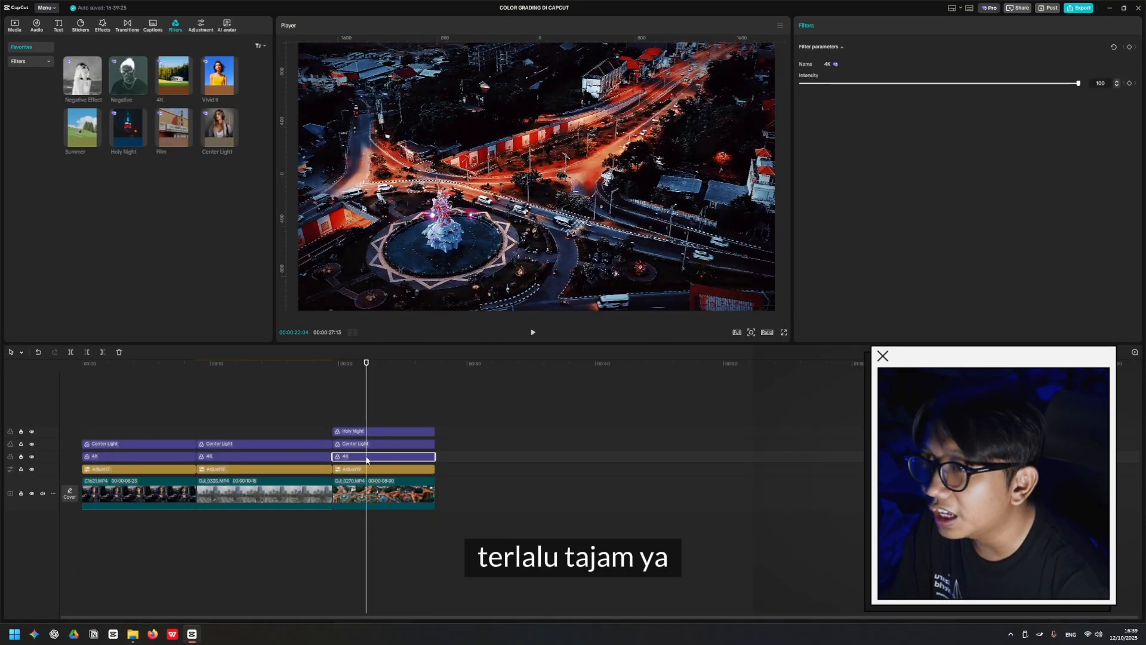
pyautogui.moveTo(902, 83); pyautogui.dragTo(843, 91)
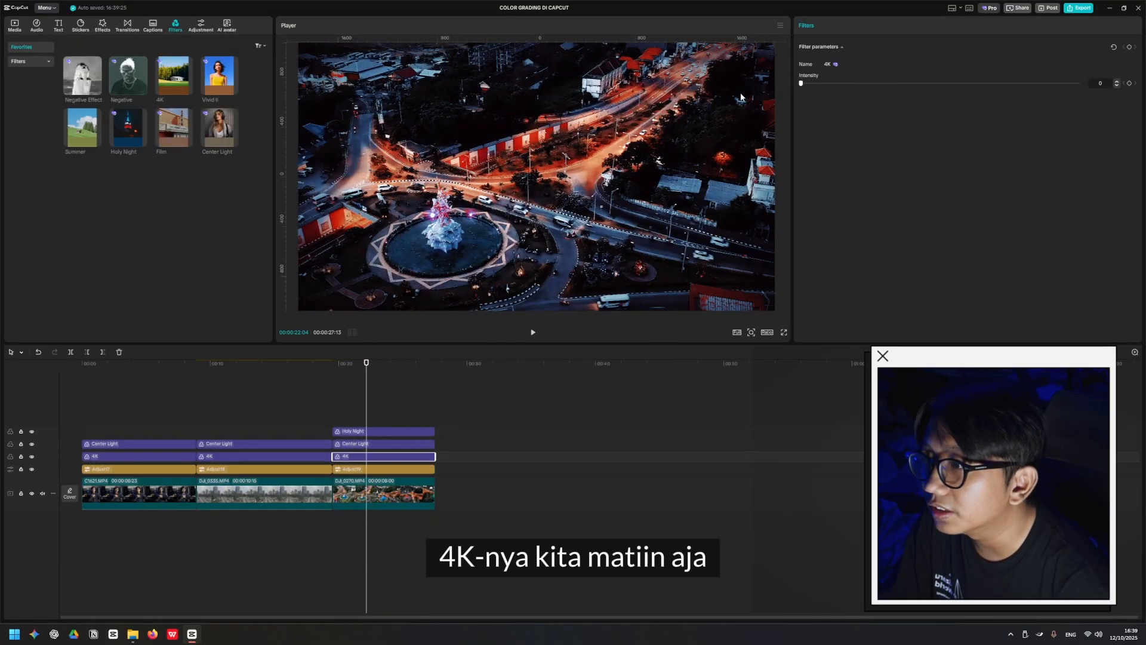
pyautogui.moveTo(741, 97); pyautogui.dragTo(880, 106)
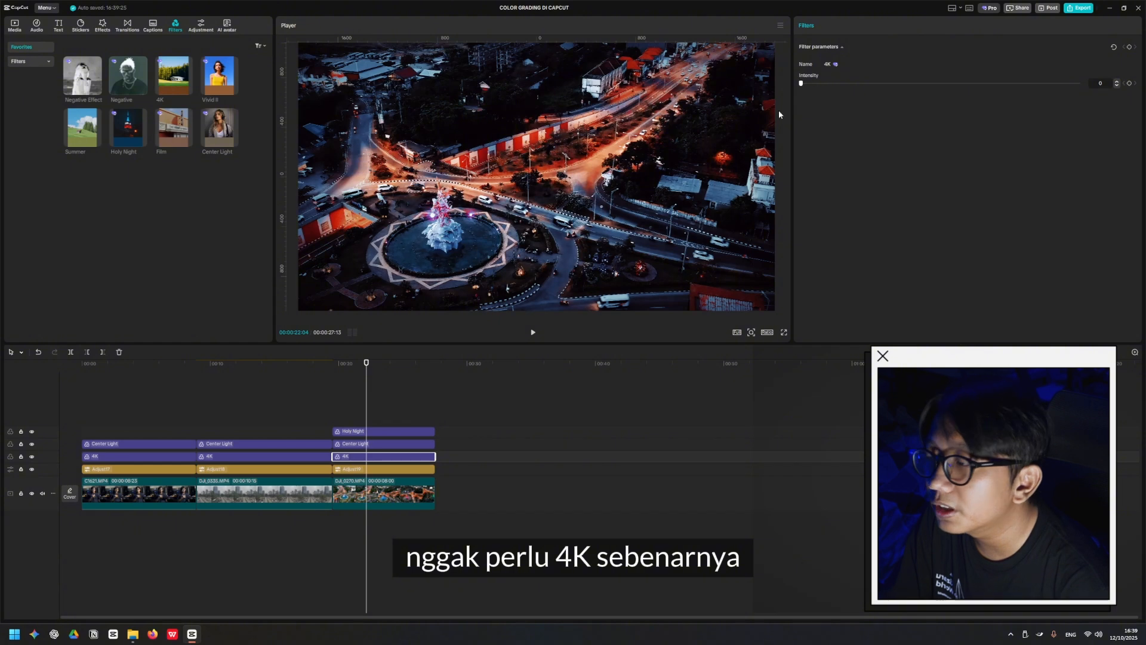
pyautogui.press('v')
# Step: Lower the roundabout clip's Center Light filter intensity and set its Holy Night filter intensity to 76
pyautogui.click(399, 444)
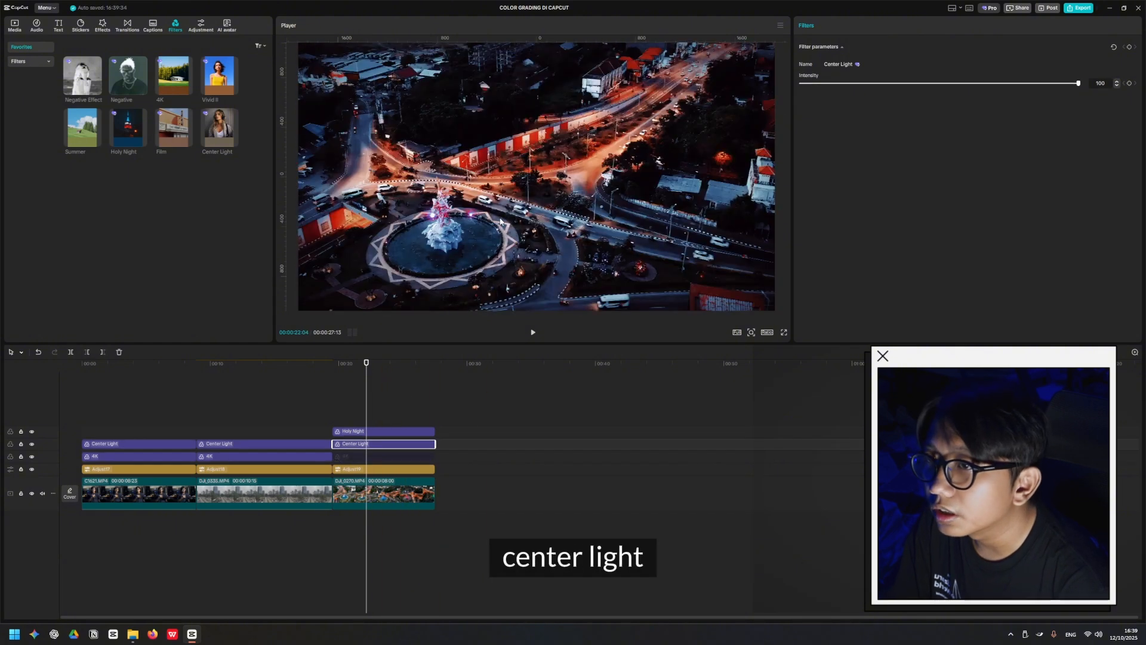
pyautogui.moveTo(988, 87); pyautogui.dragTo(905, 96)
pyautogui.click(382, 431)
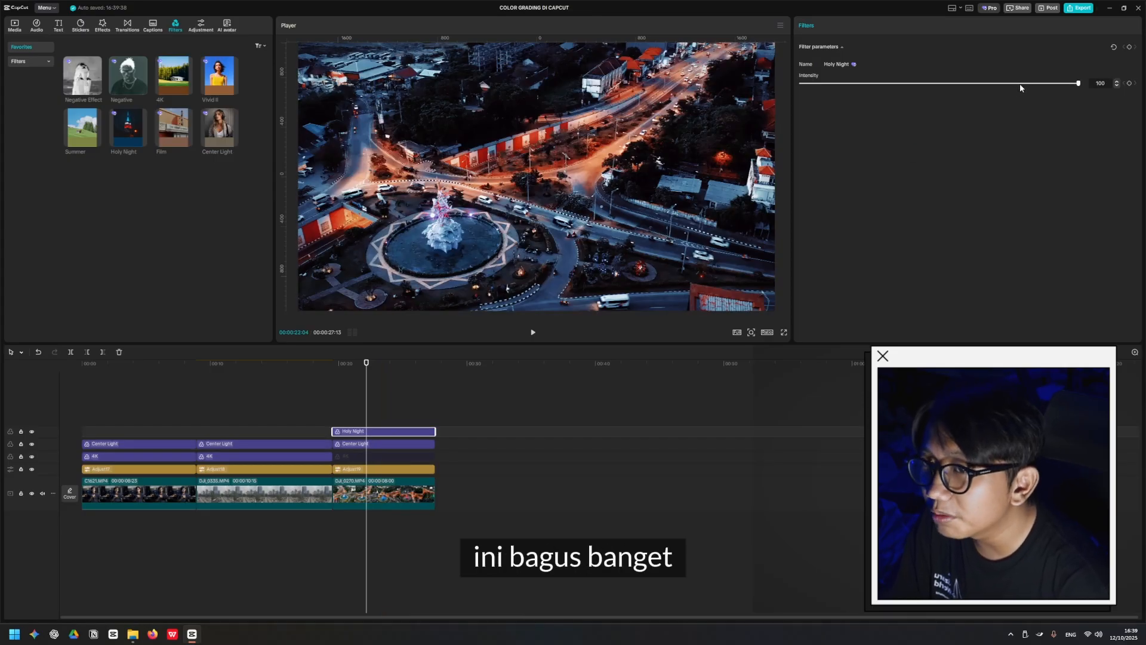
pyautogui.moveTo(1020, 87); pyautogui.dragTo(918, 91)
pyautogui.moveTo(1009, 85)
pyautogui.mouseDown()
pyautogui.moveTo(1008, 96)
pyautogui.moveTo(1045, 97)
pyautogui.moveTo(770, 108)
pyautogui.mouseUp()
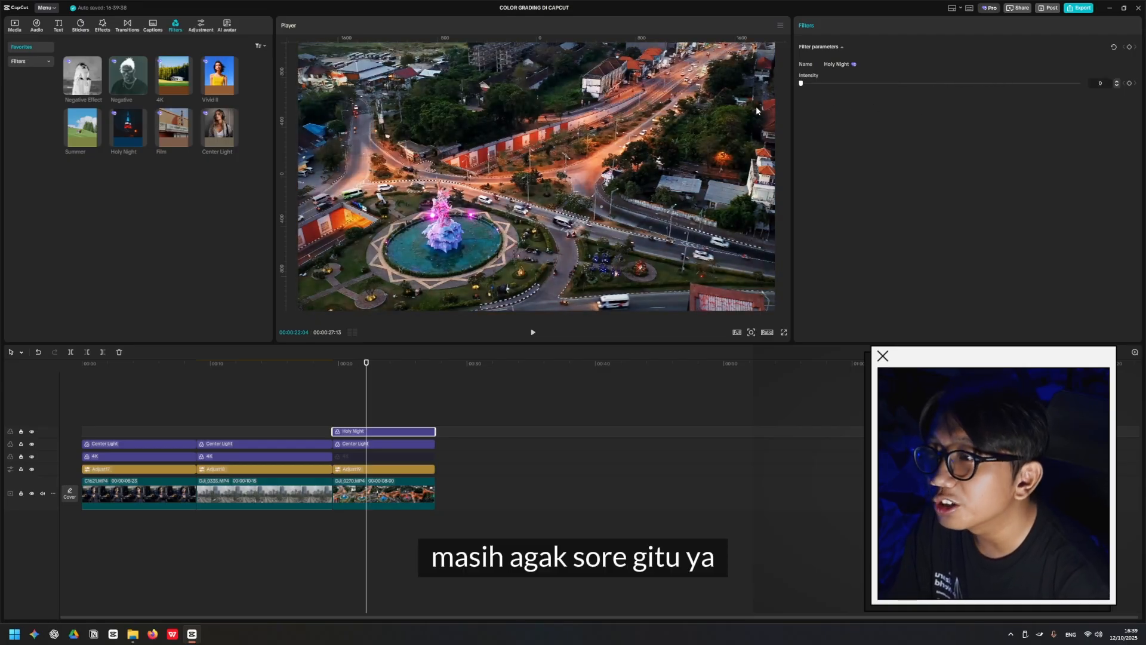
pyautogui.moveTo(801, 83); pyautogui.dragTo(1039, 103)
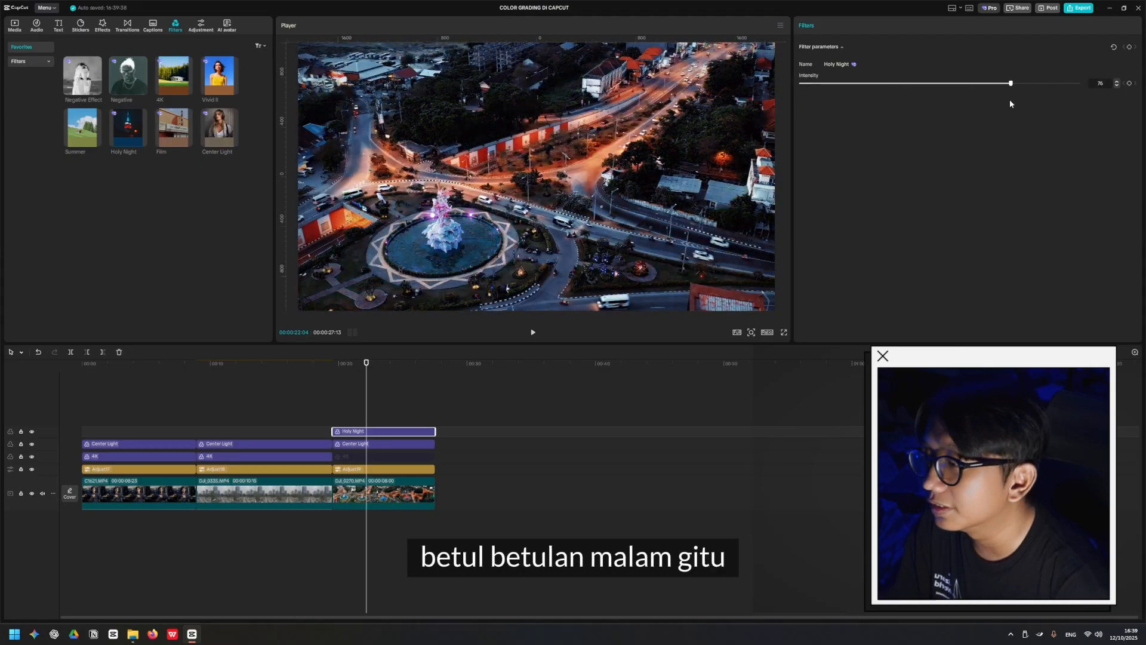
# Step: Tone down the roundabout clip slightly in its adjustment layer and remove its disabled 4K filter
pyautogui.click(382, 469)
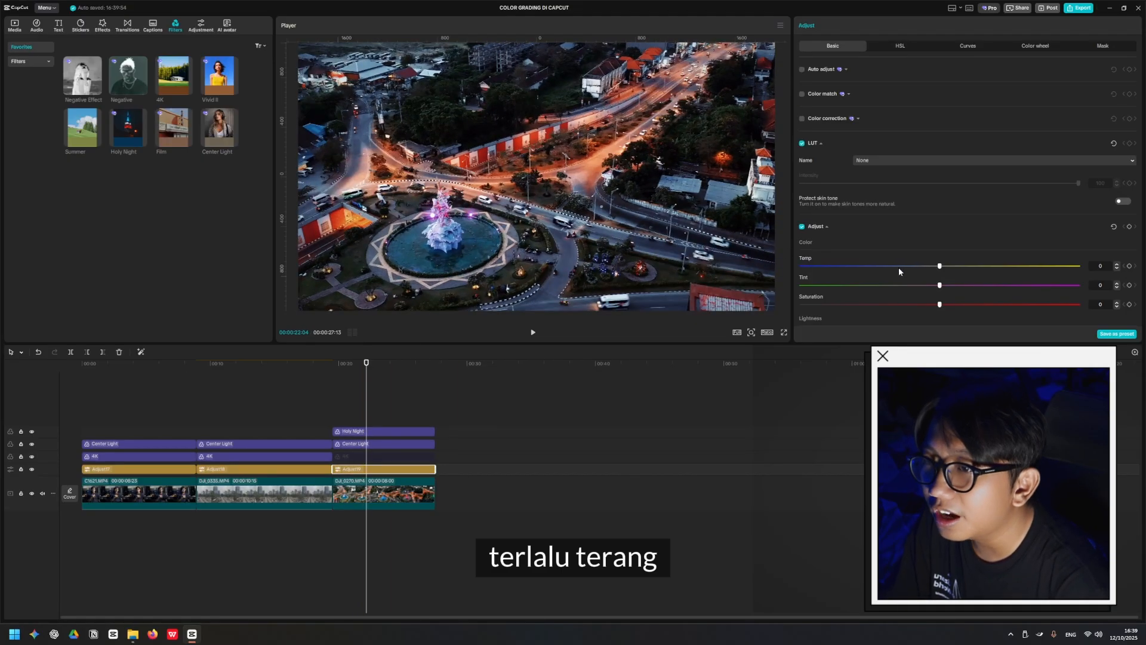
pyautogui.scroll(-3, 859, 223)
pyautogui.click(927, 208)
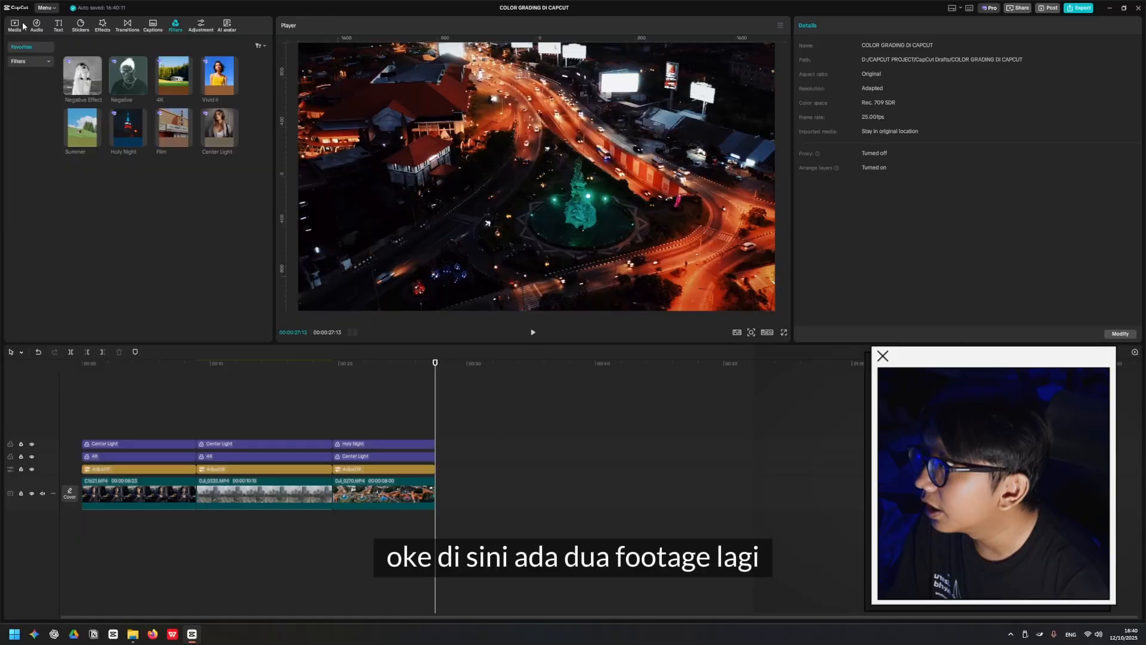
# Step: Append the two fire performance clips after the roundabout clip on the main track
pyautogui.click(16, 25)
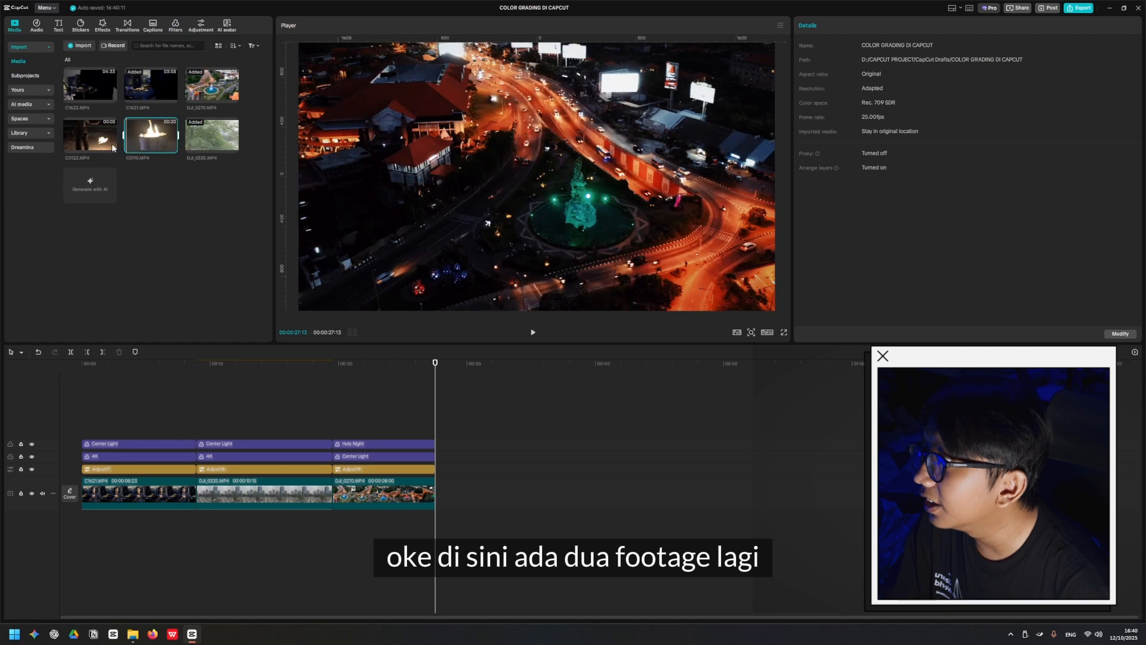
pyautogui.moveTo(146, 156); pyautogui.dragTo(466, 505)
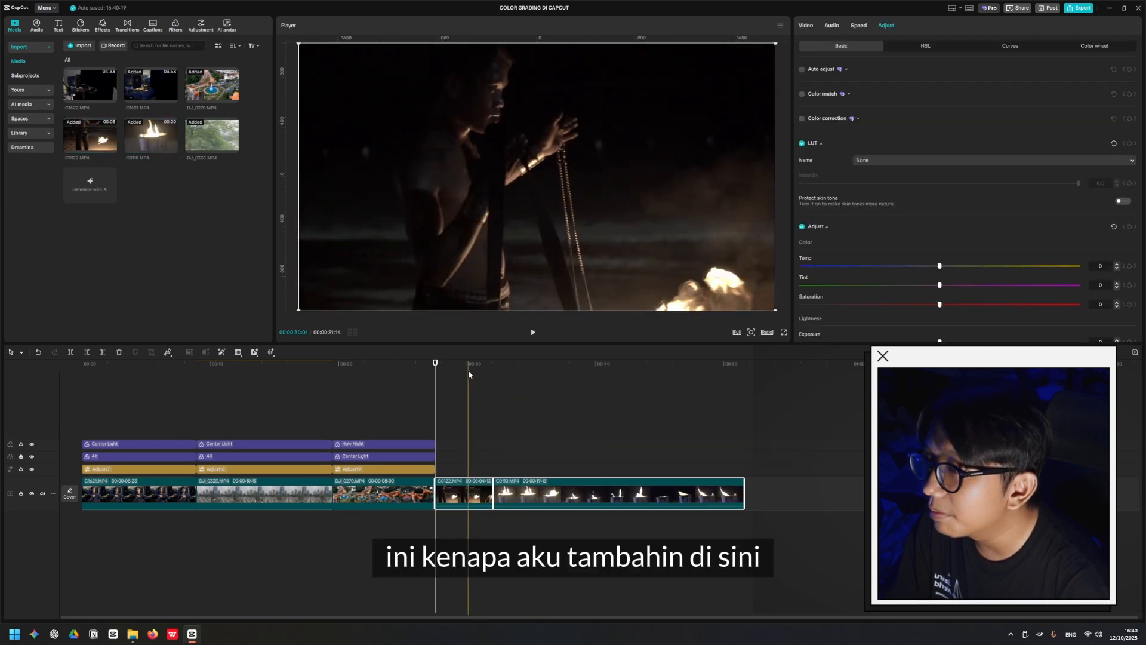
# Step: Preview the two fire performance clips and shorten the second one so the timeline ends at 00:00:37:10
pyautogui.click(460, 364)
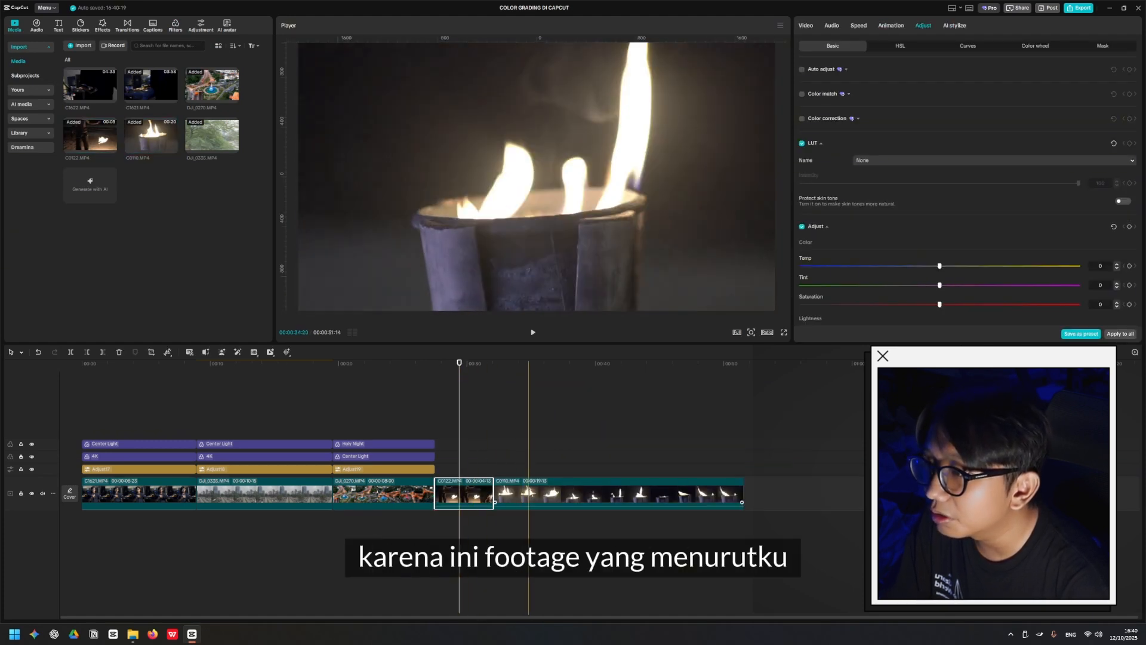
pyautogui.click(525, 505)
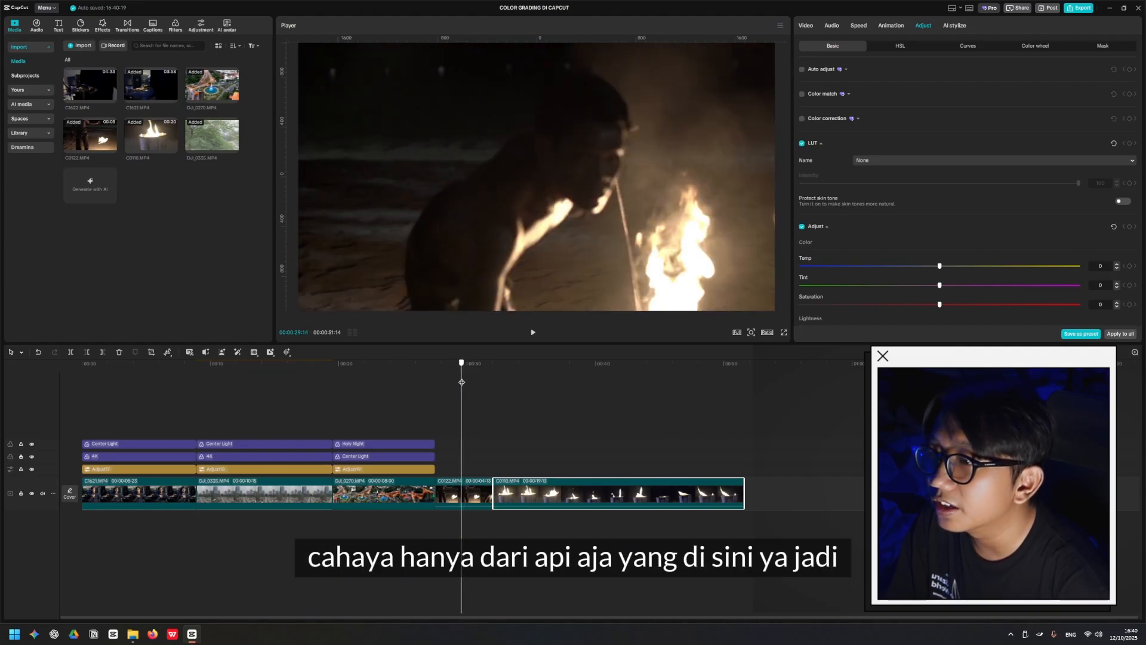
pyautogui.moveTo(461, 403)
pyautogui.mouseDown()
pyautogui.moveTo(585, 389)
pyautogui.moveTo(462, 384)
pyautogui.mouseUp()
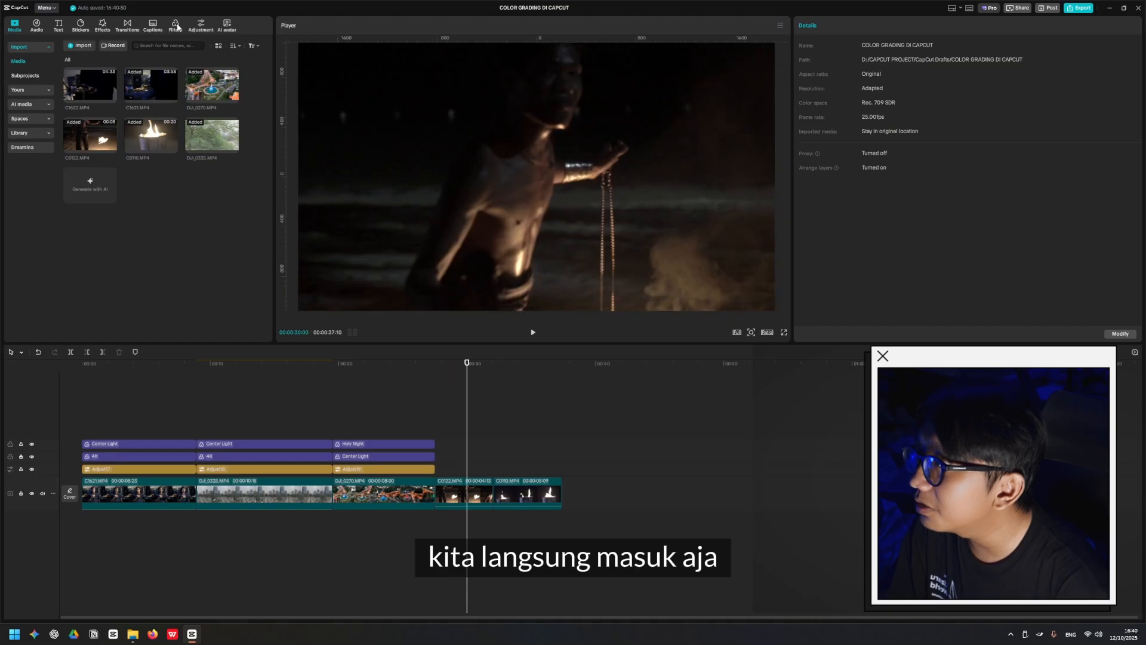
# Step: Add a custom adjustment layer spanning both fire clips, try a saturation of 50 on it, and reset saturation to 0
pyautogui.click(200, 26)
pyautogui.moveTo(83, 62); pyautogui.dragTo(439, 471)
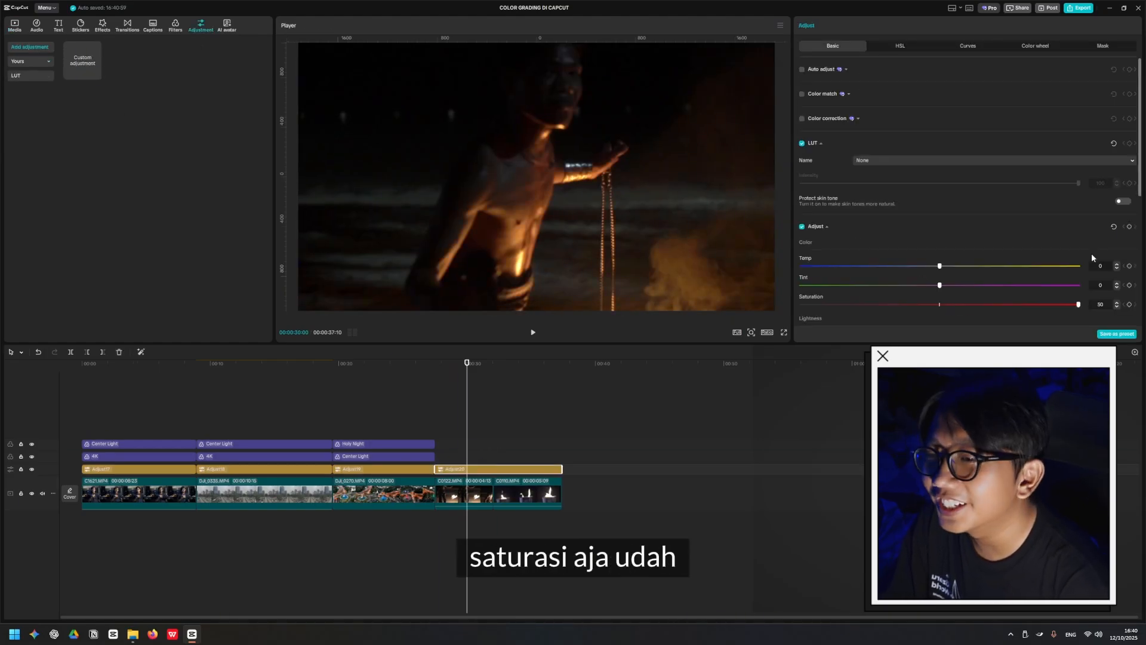
pyautogui.moveTo(472, 406)
pyautogui.mouseDown()
pyautogui.moveTo(538, 396)
pyautogui.moveTo(464, 394)
pyautogui.mouseUp()
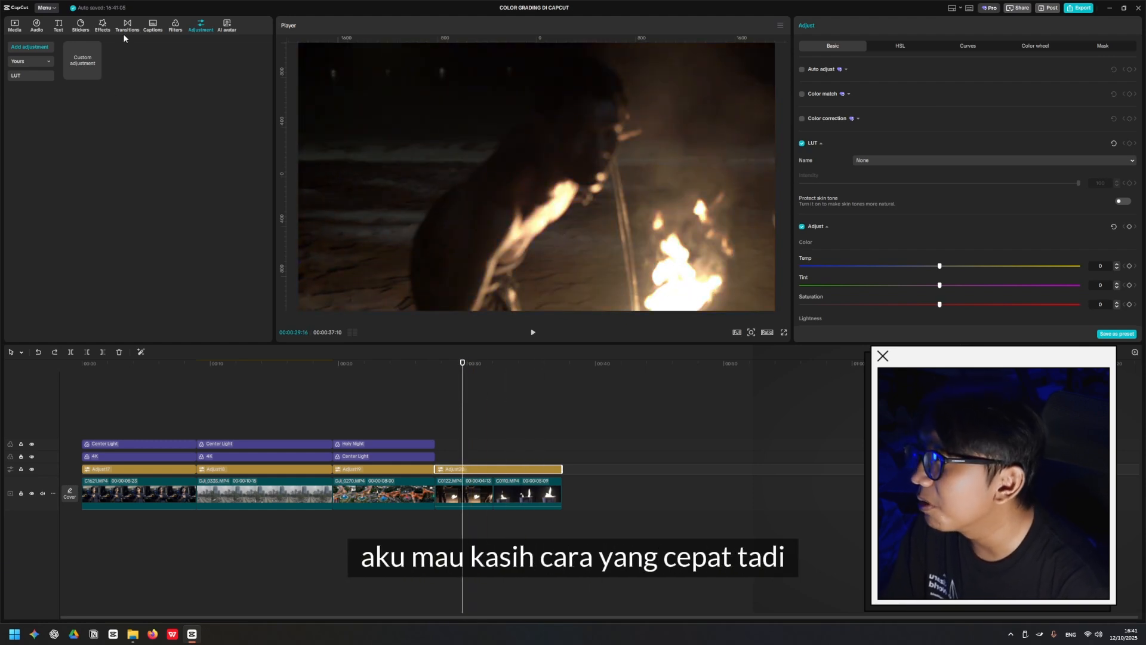
# Step: Stack the 4K, Center Light and Holy Night filters above the adjustment layer across both fire clips
pyautogui.click(175, 25)
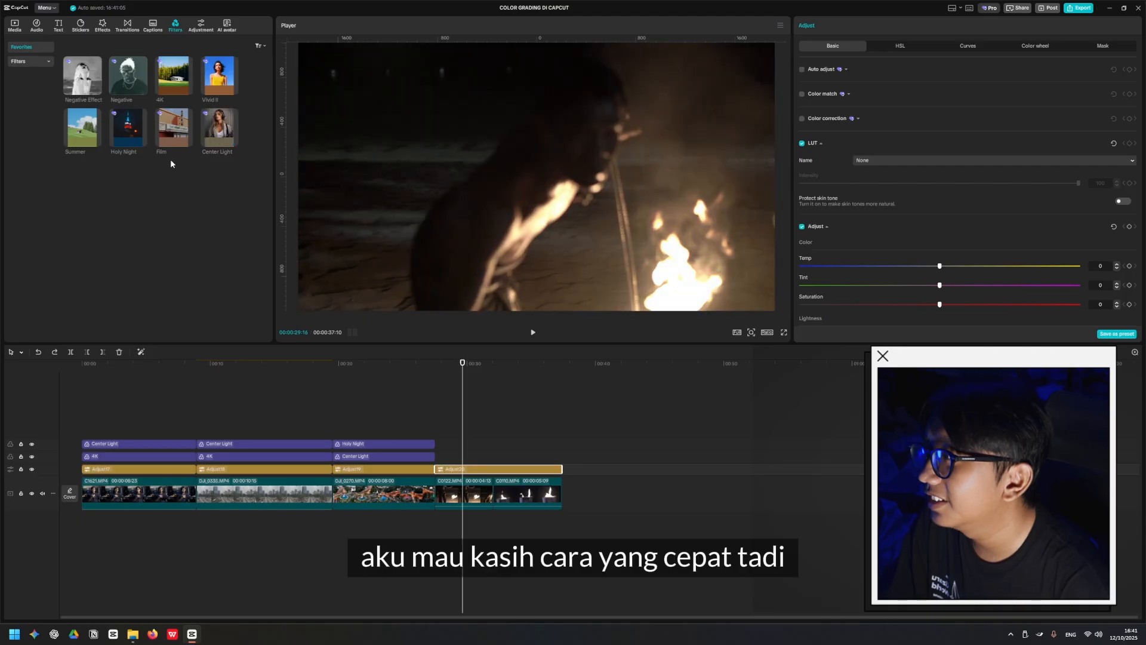
pyautogui.moveTo(178, 73); pyautogui.dragTo(442, 456)
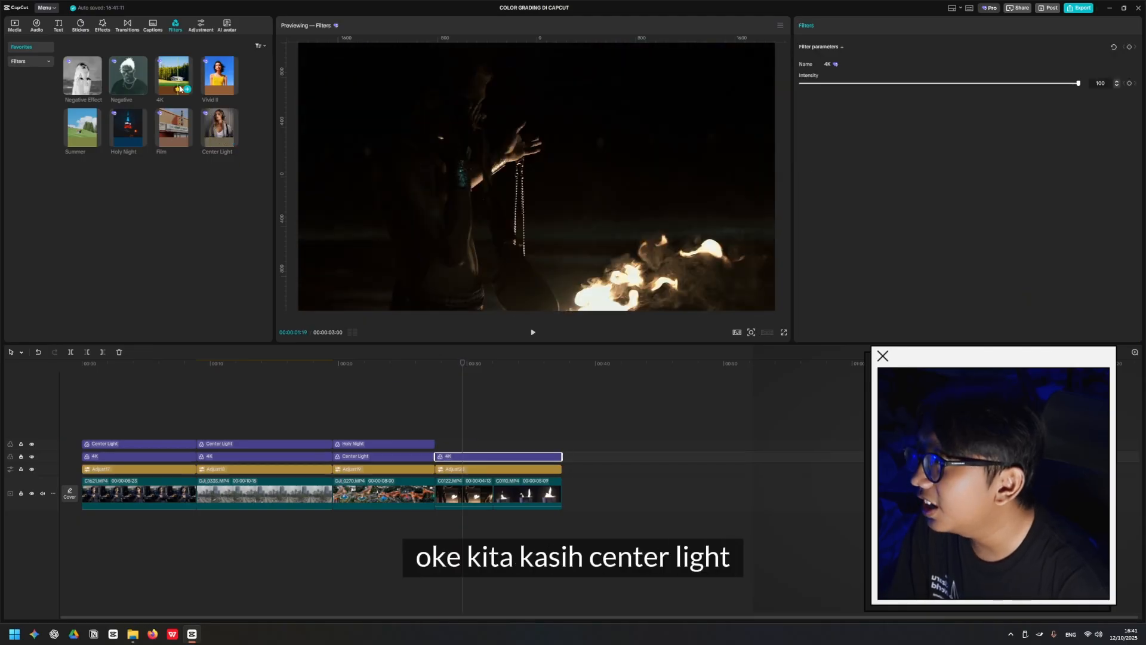
pyautogui.moveTo(219, 127); pyautogui.dragTo(445, 383)
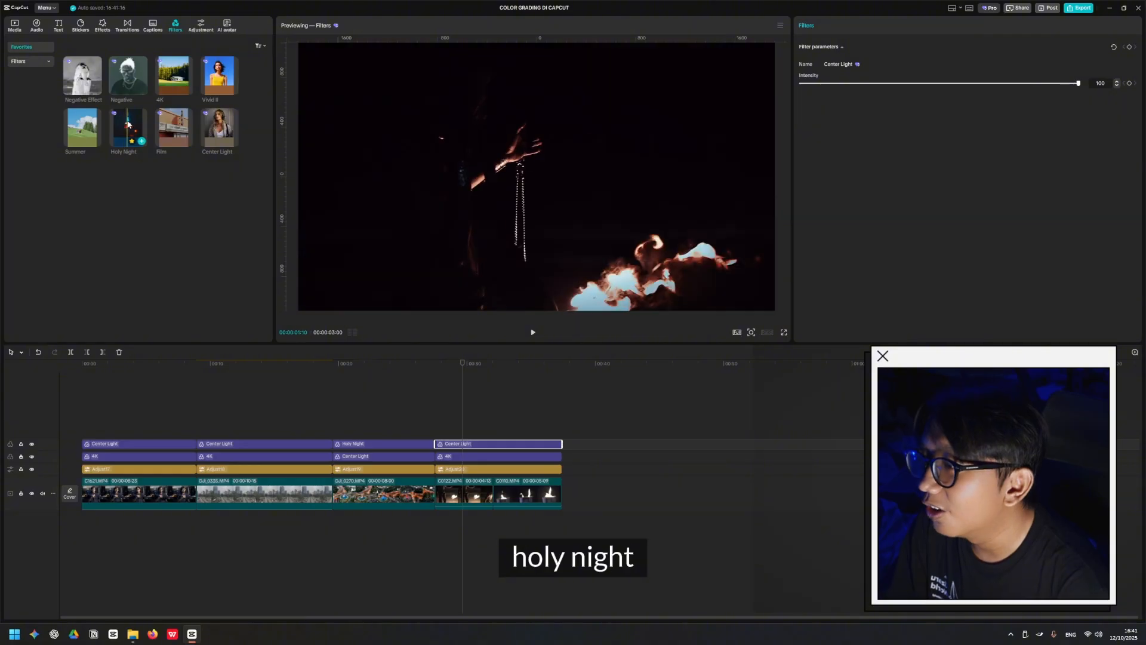
pyautogui.moveTo(441, 445); pyautogui.dragTo(441, 442)
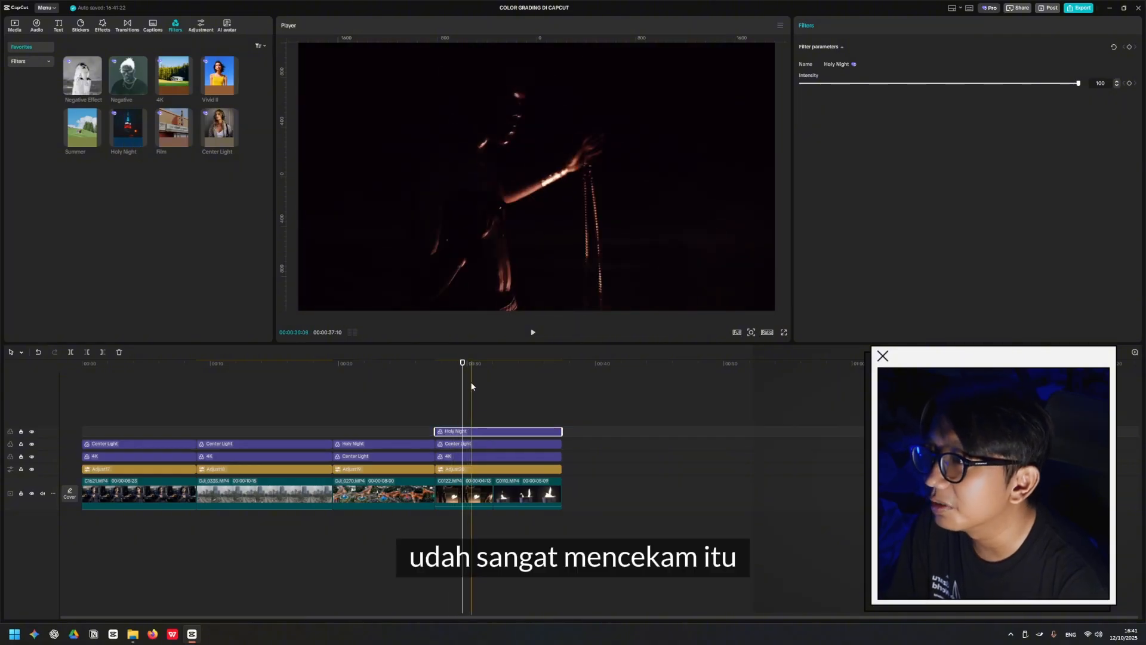
# Step: Set the saturation to 32 in the fire clips' adjustment layer
pyautogui.click(457, 469)
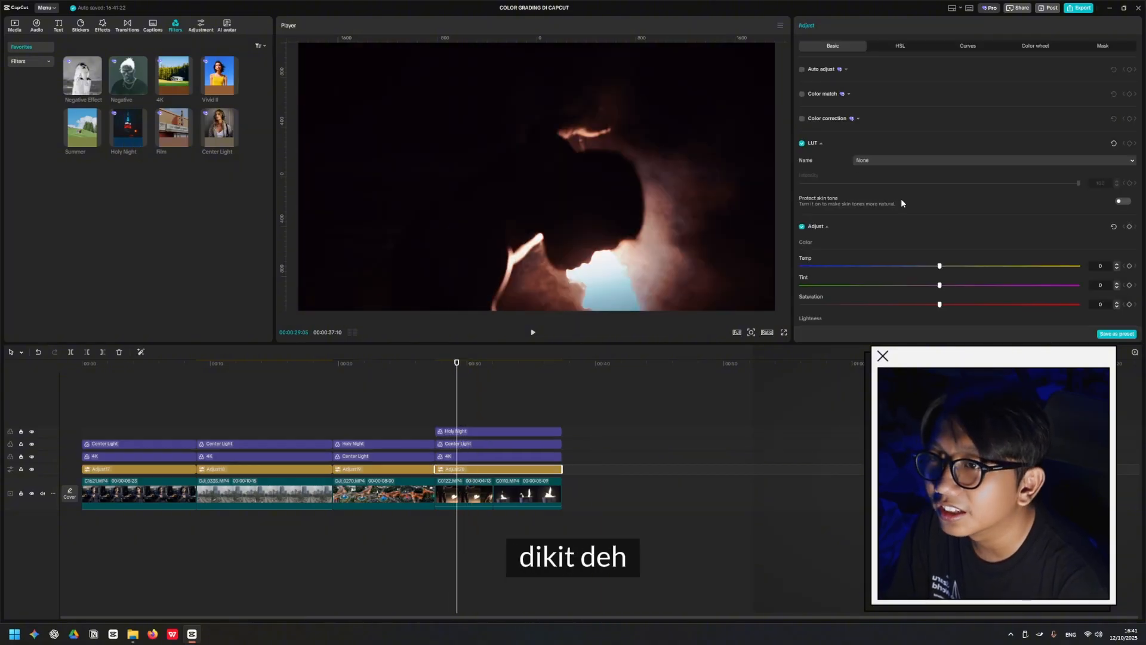
pyautogui.click(468, 443)
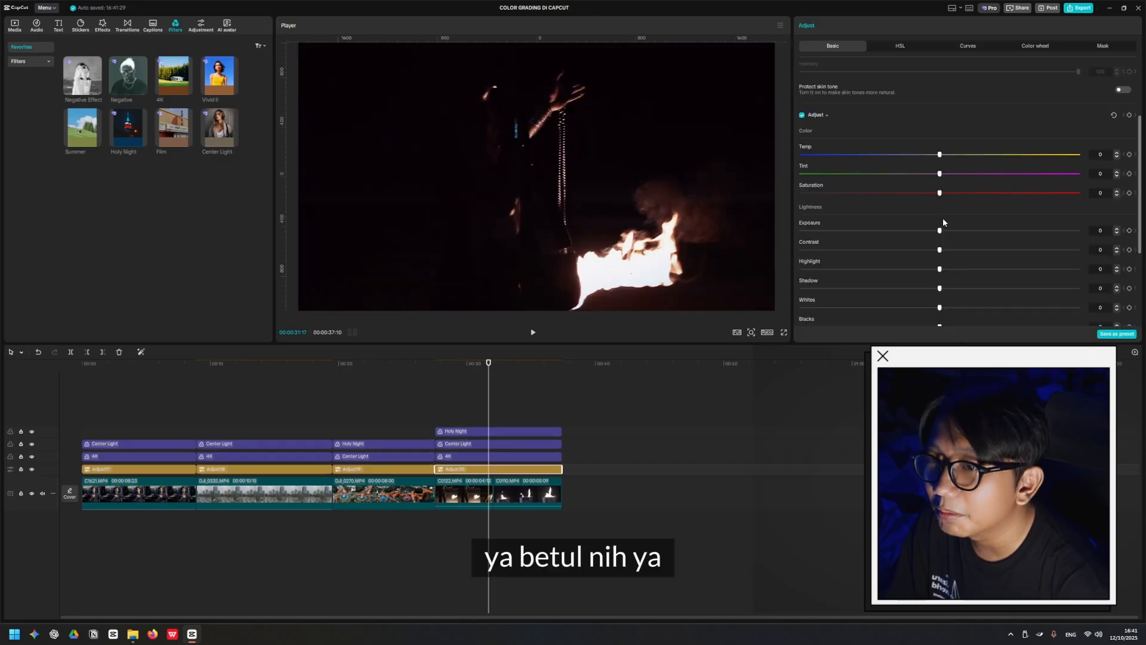
pyautogui.moveTo(1026, 197); pyautogui.dragTo(1118, 199)
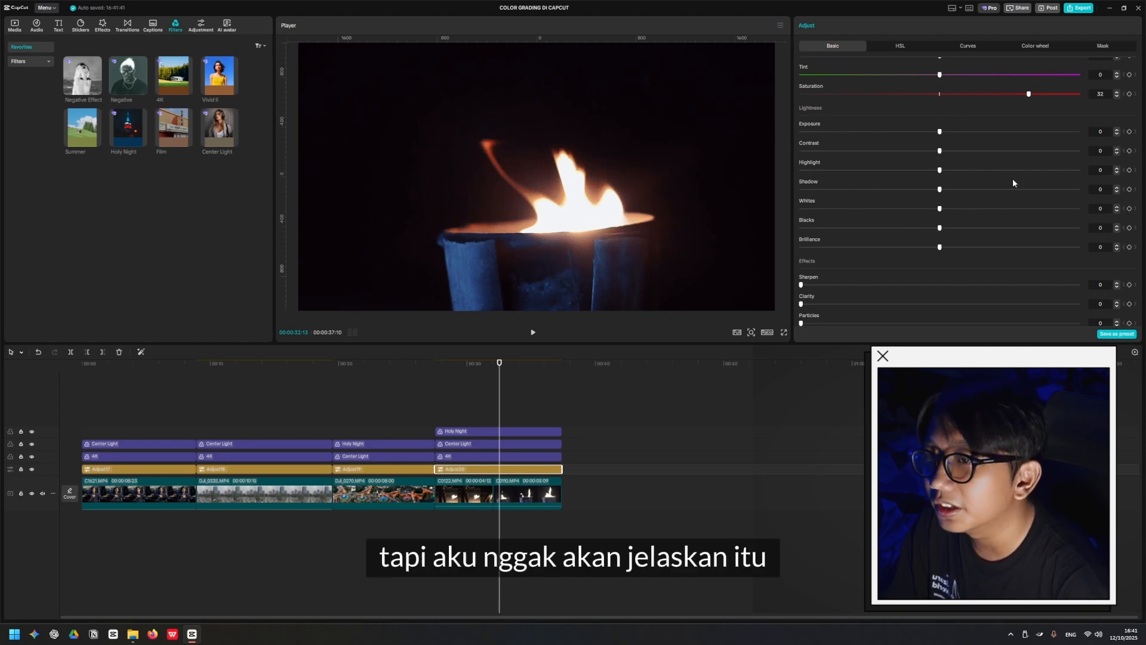
# Step: Review the stacked filters on the fire clips and examine the graded footage across the whole timeline
pyautogui.moveTo(511, 407); pyautogui.dragTo(508, 461)
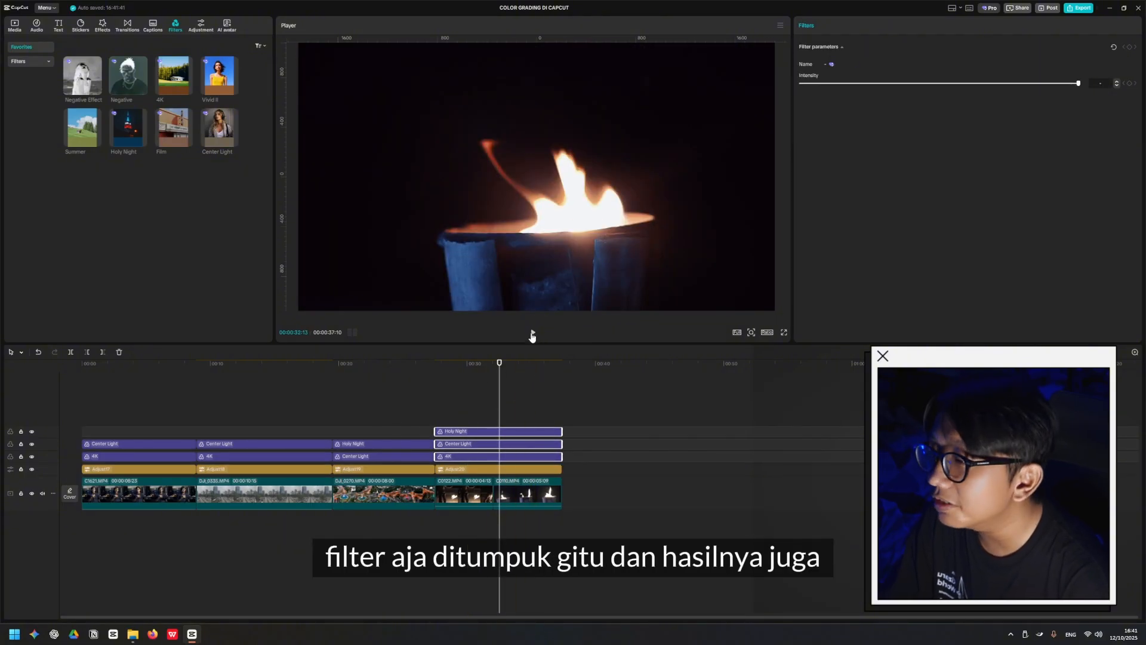
pyautogui.moveTo(437, 366)
pyautogui.mouseDown()
pyautogui.moveTo(511, 363)
pyautogui.moveTo(435, 365)
pyautogui.moveTo(498, 370)
pyautogui.mouseUp()
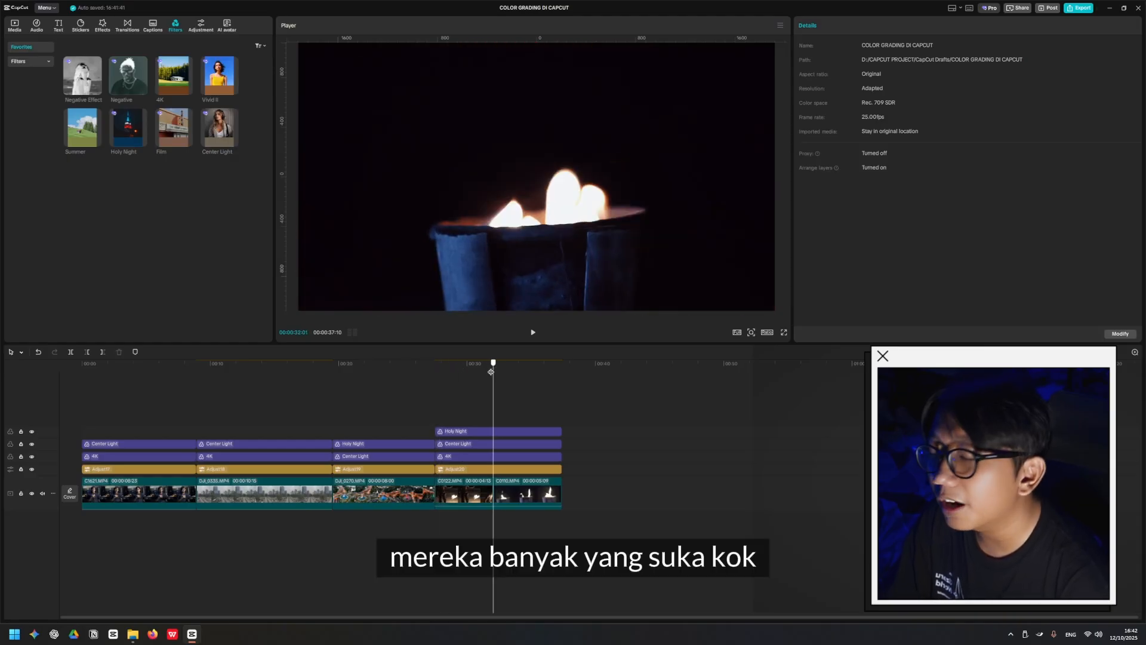
pyautogui.moveTo(490, 372)
pyautogui.mouseDown()
pyautogui.moveTo(500, 373)
pyautogui.moveTo(80, 385)
pyautogui.mouseUp()
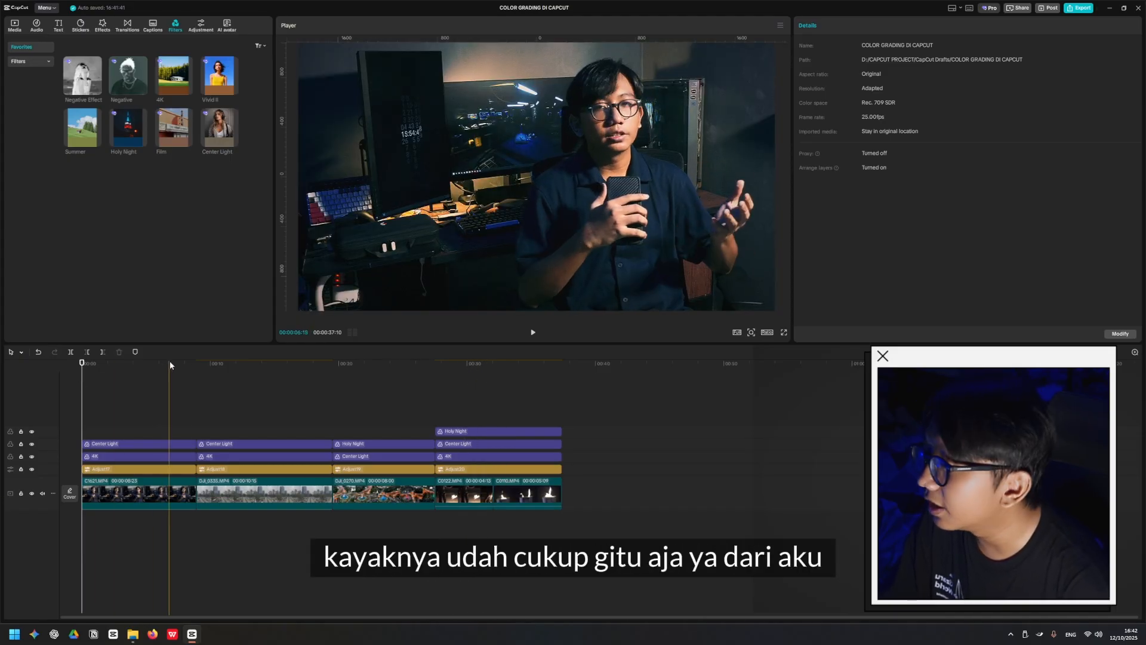
pyautogui.click(529, 369)
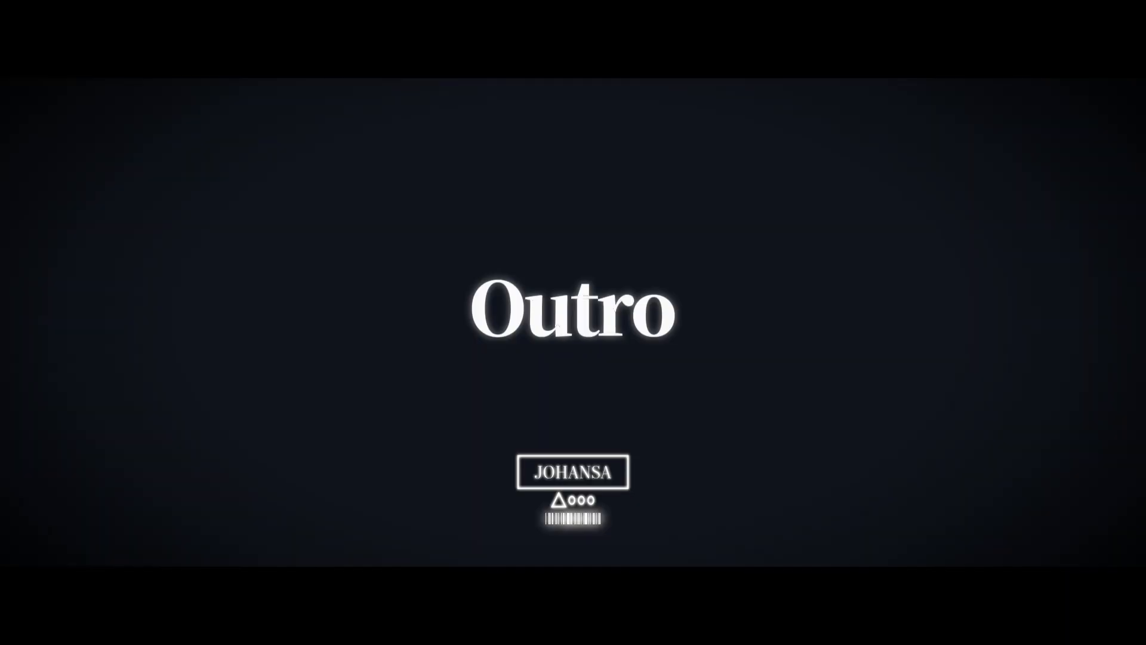